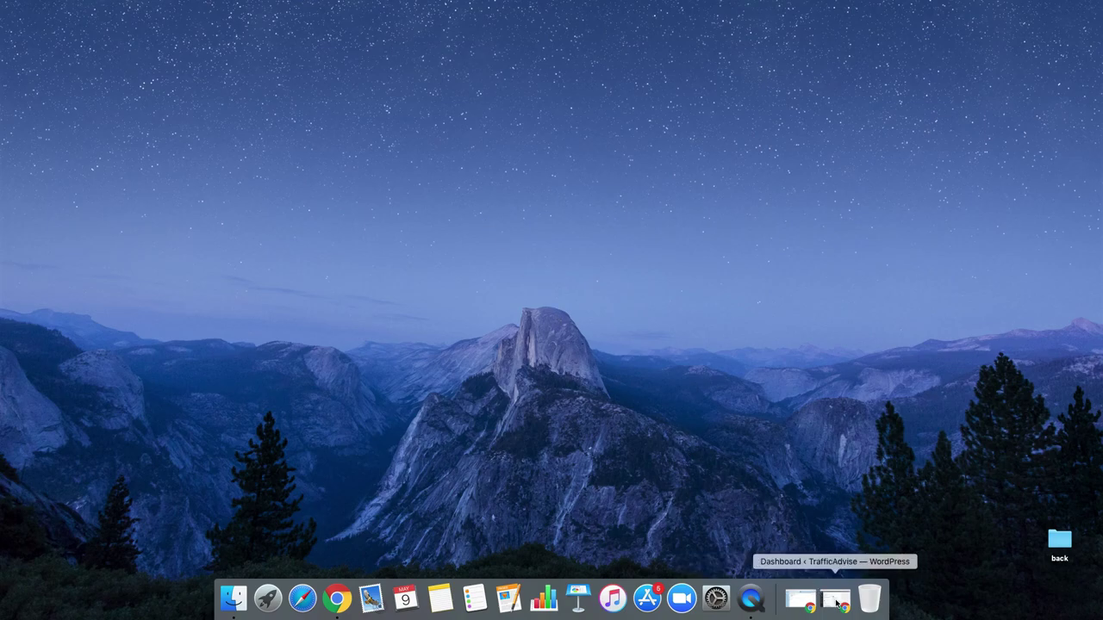
Bring up the TrafficAdvise WordPress dashboard and search the plugins available to add for "ultimate nofollow"
{"action": "left_click", "coordinate": [837, 603]}
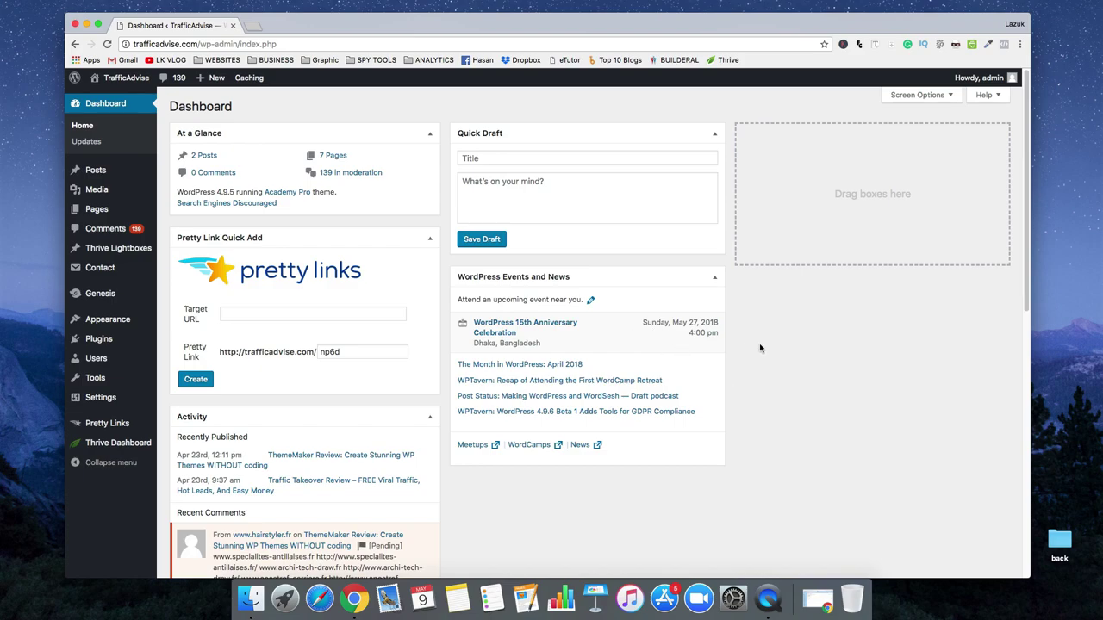
{"action": "mouse_move", "coordinate": [115, 345]}
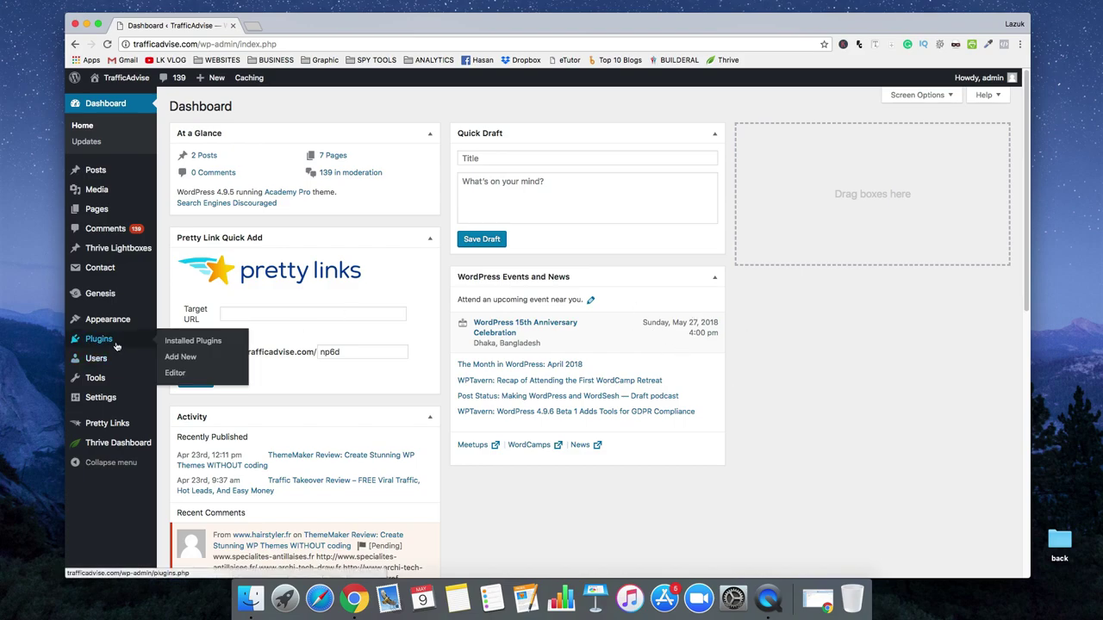
{"action": "left_click", "coordinate": [183, 358]}
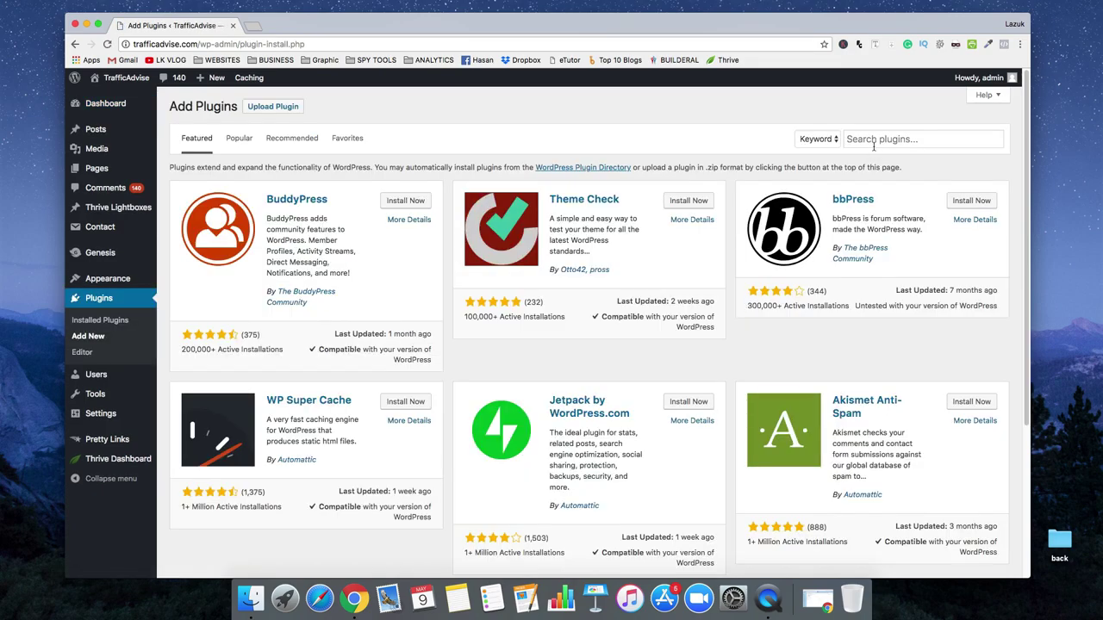
{"action": "left_click", "coordinate": [874, 140]}
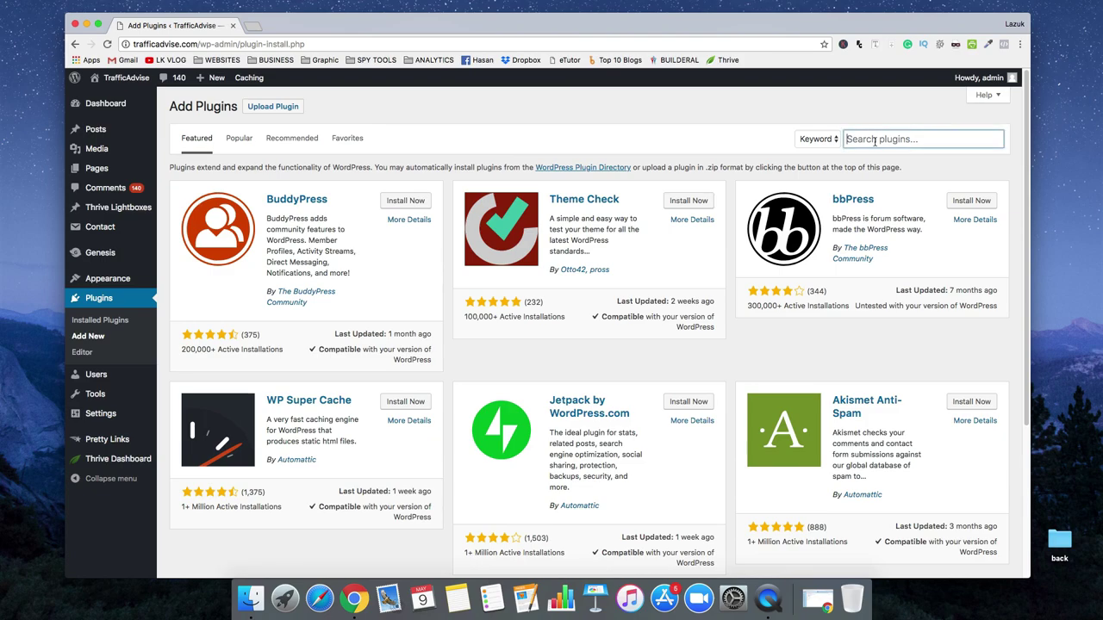
{"action": "type", "text": "ultimate nofollow"}
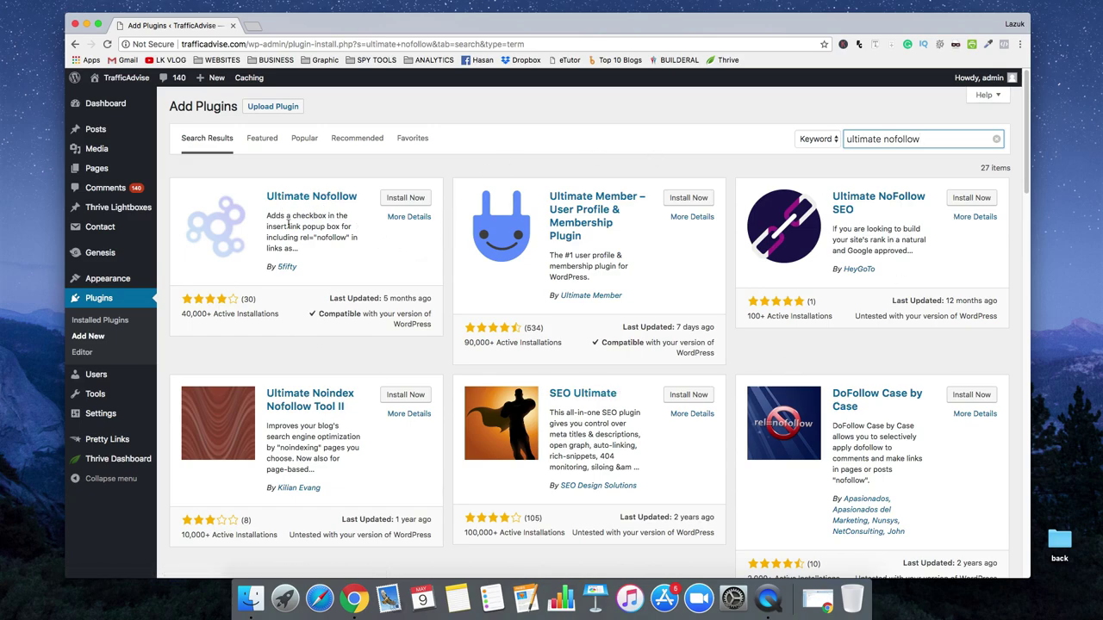
Check the details of the Ultimate Nofollow plugin, and install and activate it
{"action": "left_click", "coordinate": [235, 231]}
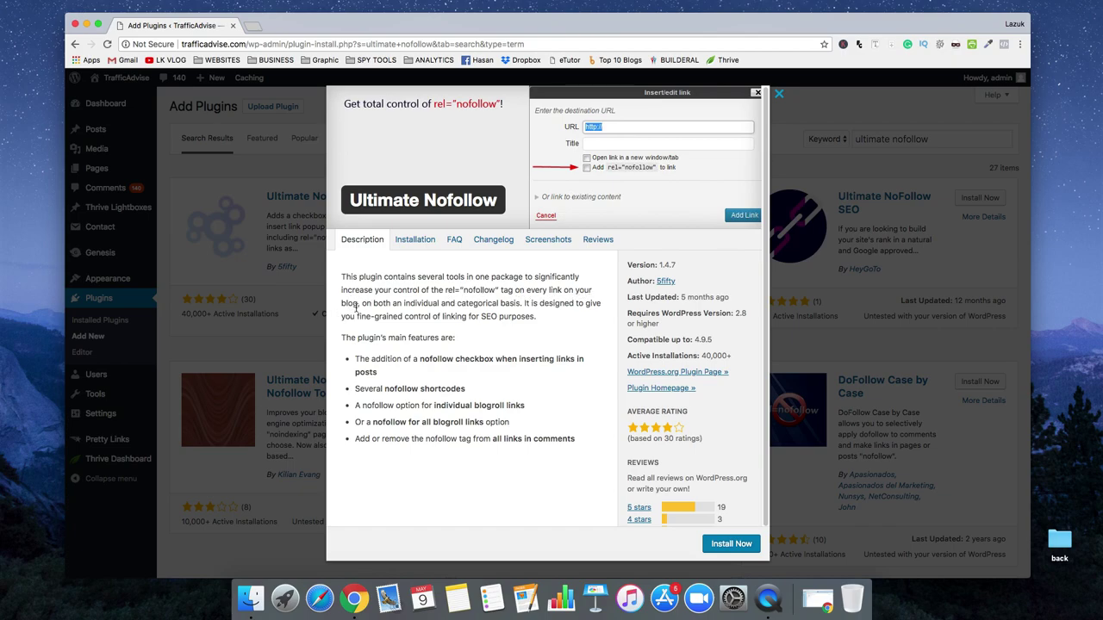
{"action": "left_click", "coordinate": [779, 95]}
{"action": "left_click", "coordinate": [448, 189]}
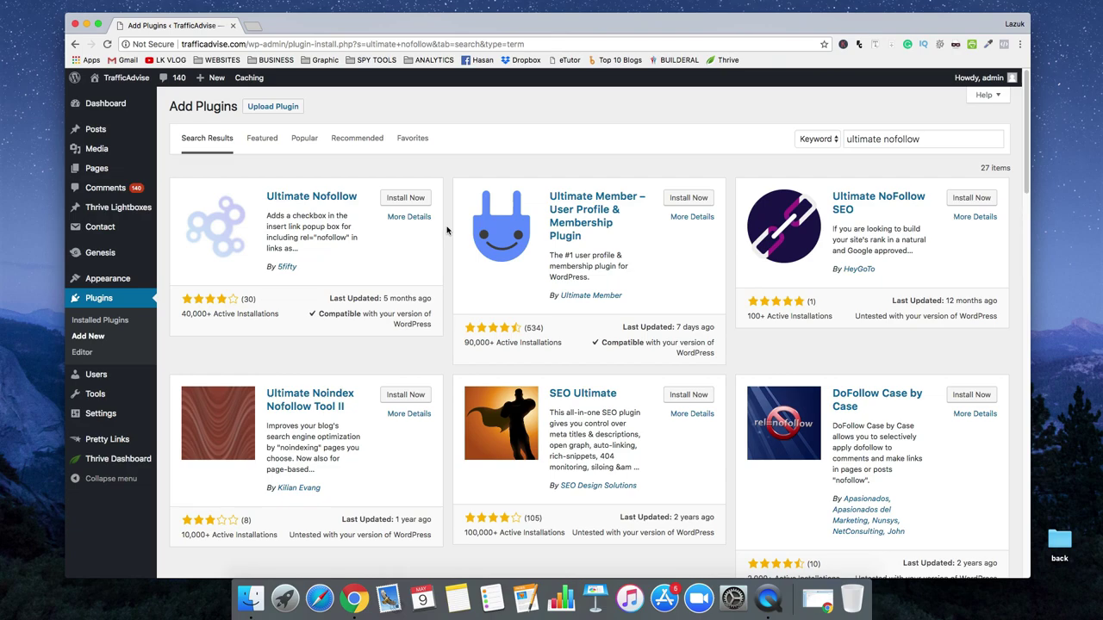
{"action": "left_click", "coordinate": [403, 200]}
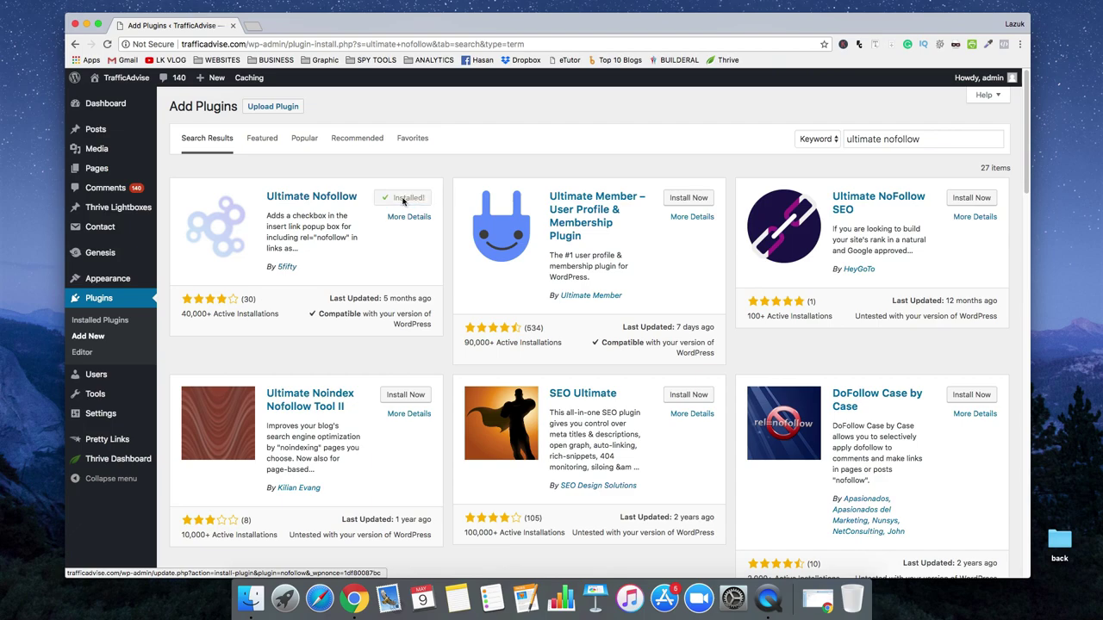
{"action": "left_click", "coordinate": [403, 199]}
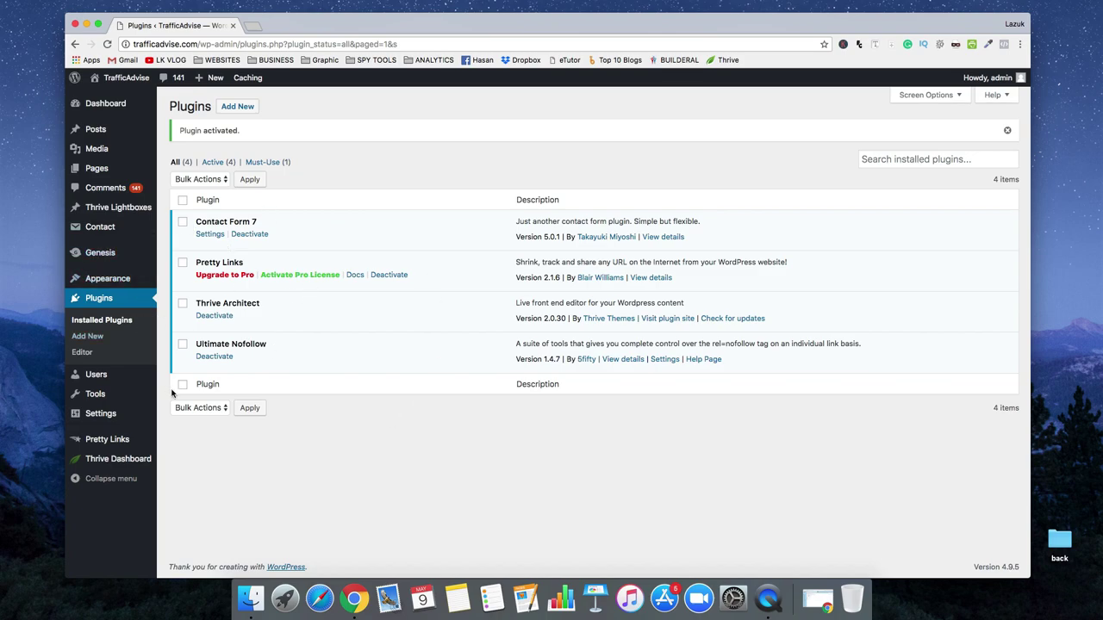
Open the Nofollow settings page, and open the site's comments in a separate browser tab
{"action": "mouse_move", "coordinate": [125, 420]}
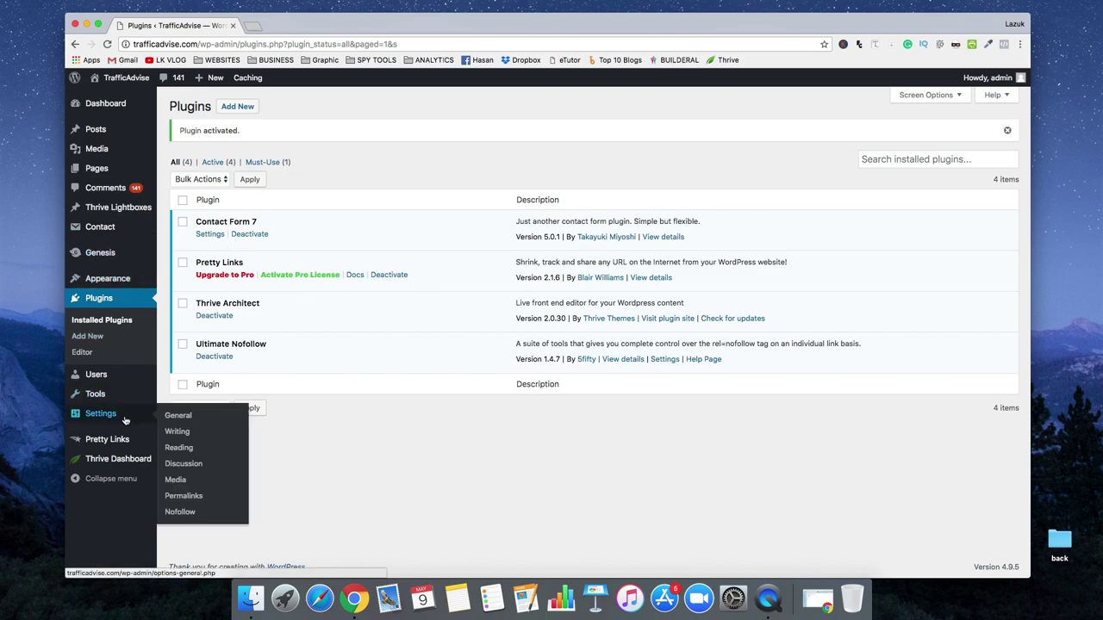
{"action": "left_click", "coordinate": [187, 515]}
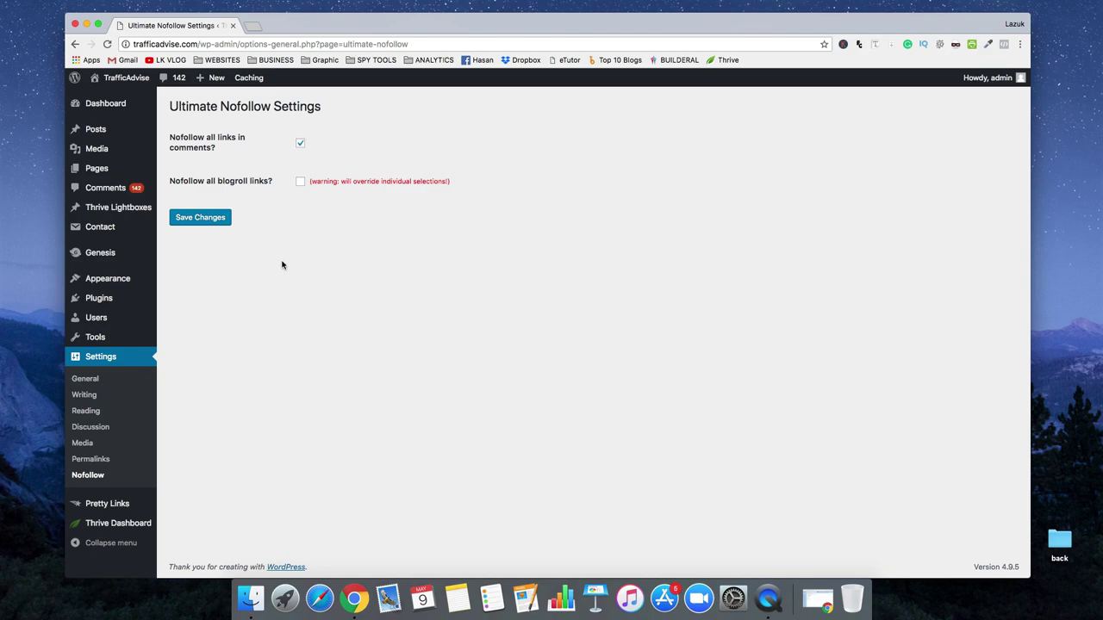
{"action": "right_click", "coordinate": [120, 189]}
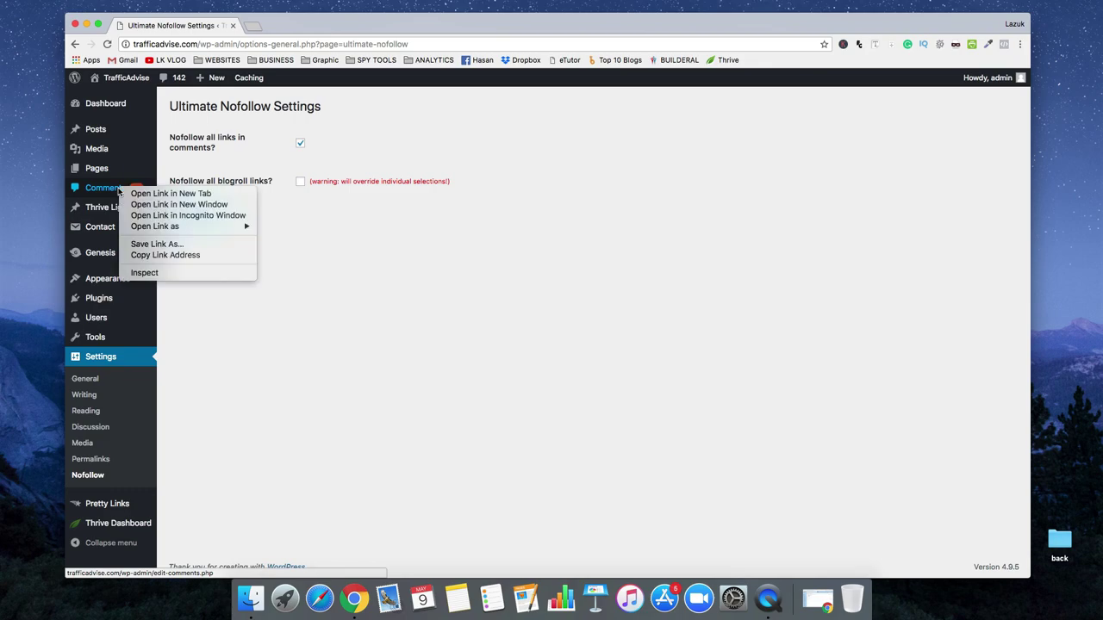
{"action": "left_click", "coordinate": [127, 193]}
{"action": "left_click", "coordinate": [321, 25]}
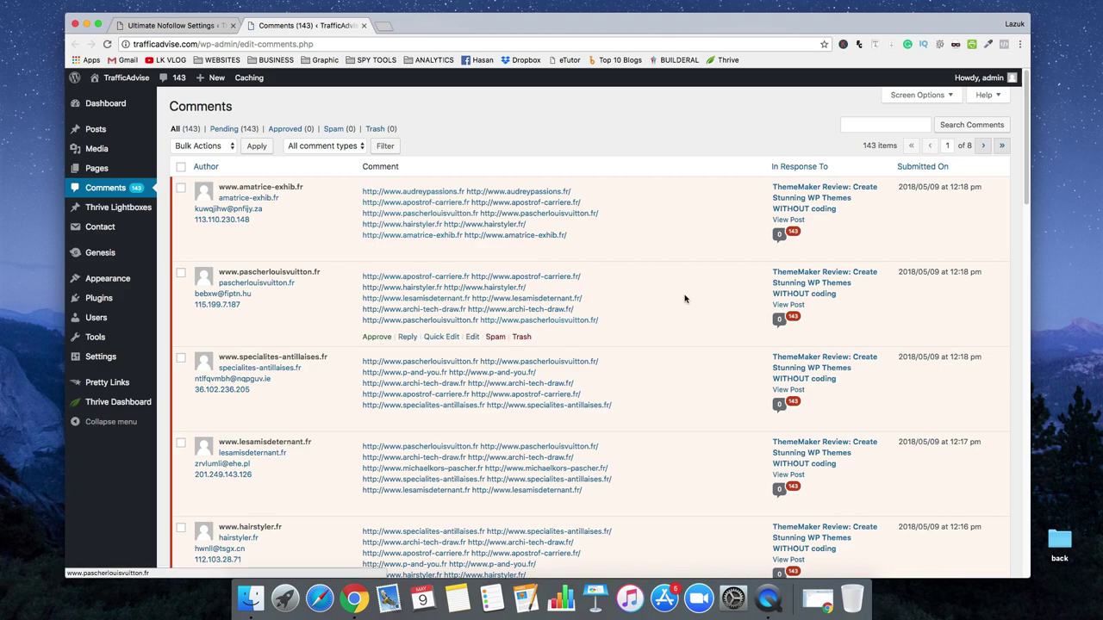
Look through the links contained in the pending comments
{"action": "scroll", "coordinate": [697, 289], "scroll_direction": "down", "scroll_amount": 1}
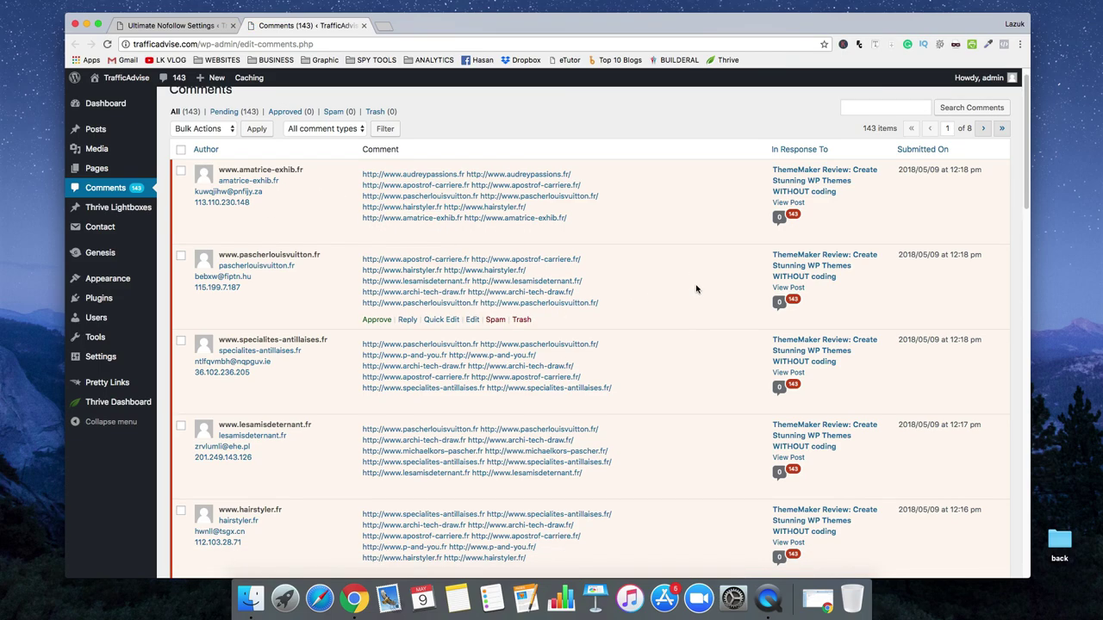
{"action": "scroll", "coordinate": [697, 290], "scroll_direction": "up", "scroll_amount": 1}
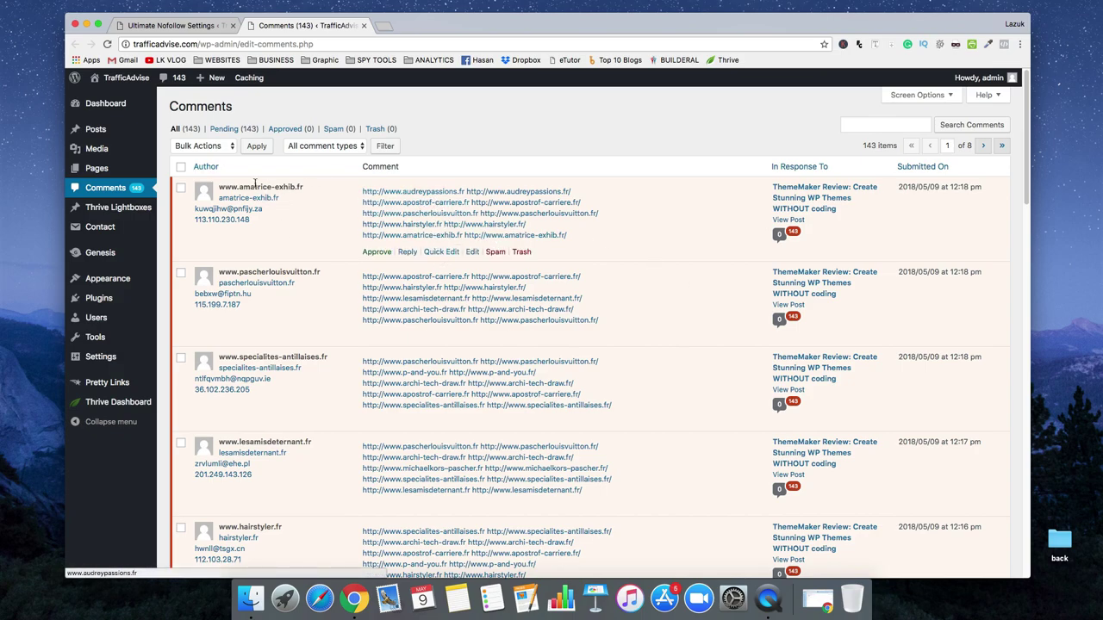
{"action": "scroll", "coordinate": [477, 359], "scroll_direction": "down", "scroll_amount": 10}
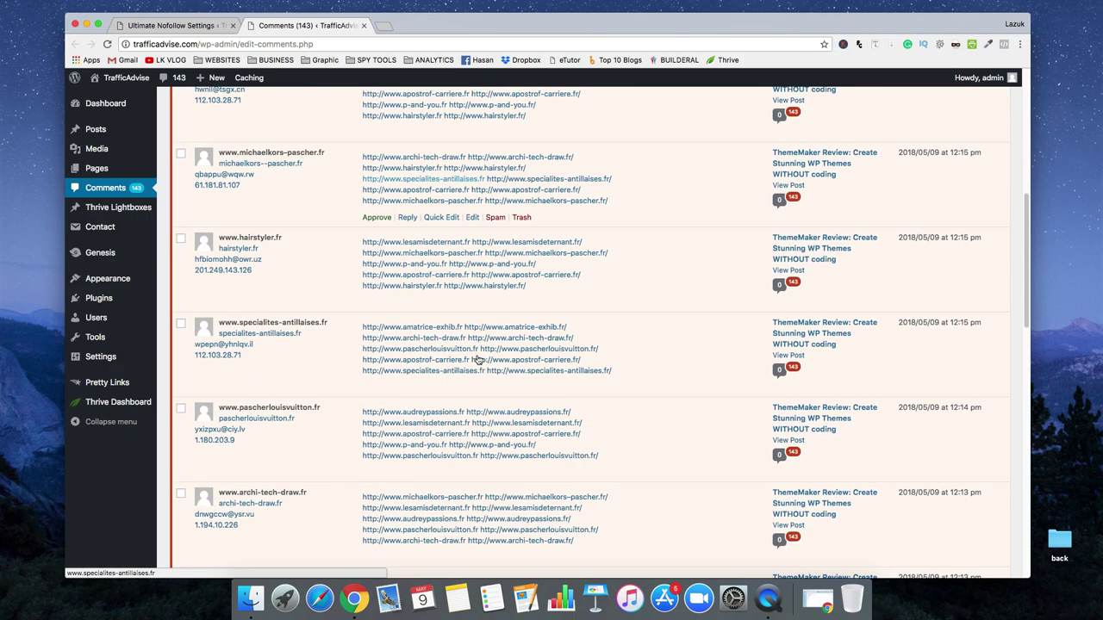
{"action": "scroll", "coordinate": [478, 359], "scroll_direction": "up", "scroll_amount": 10}
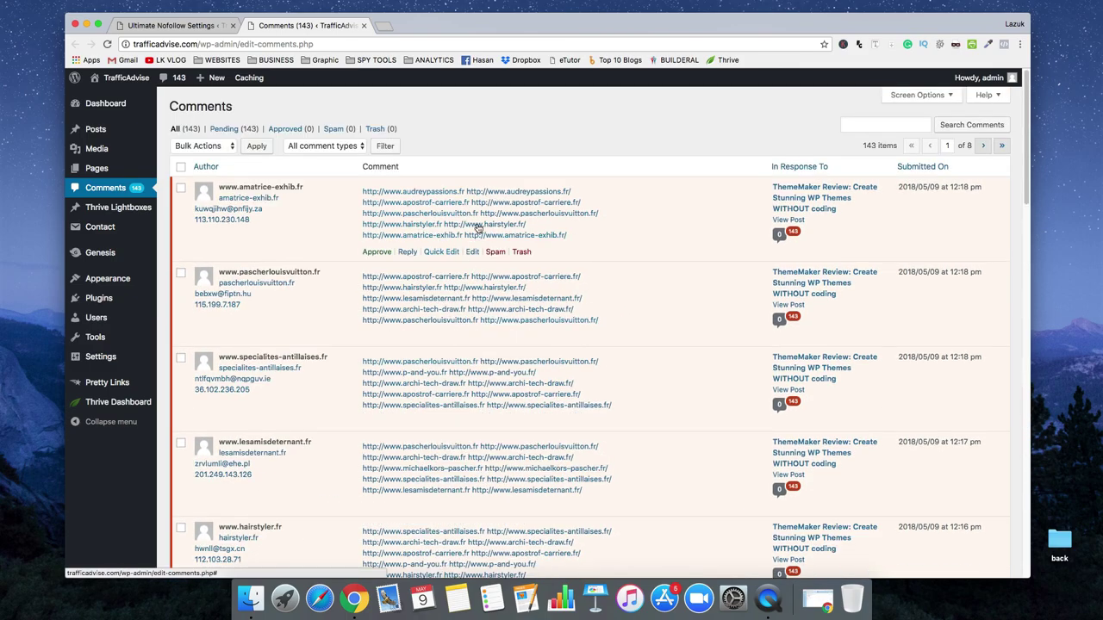
Save the Ultimate Nofollow settings with nofollow enabled for all comment links and disabled for all blogroll links
{"action": "left_click", "coordinate": [185, 26]}
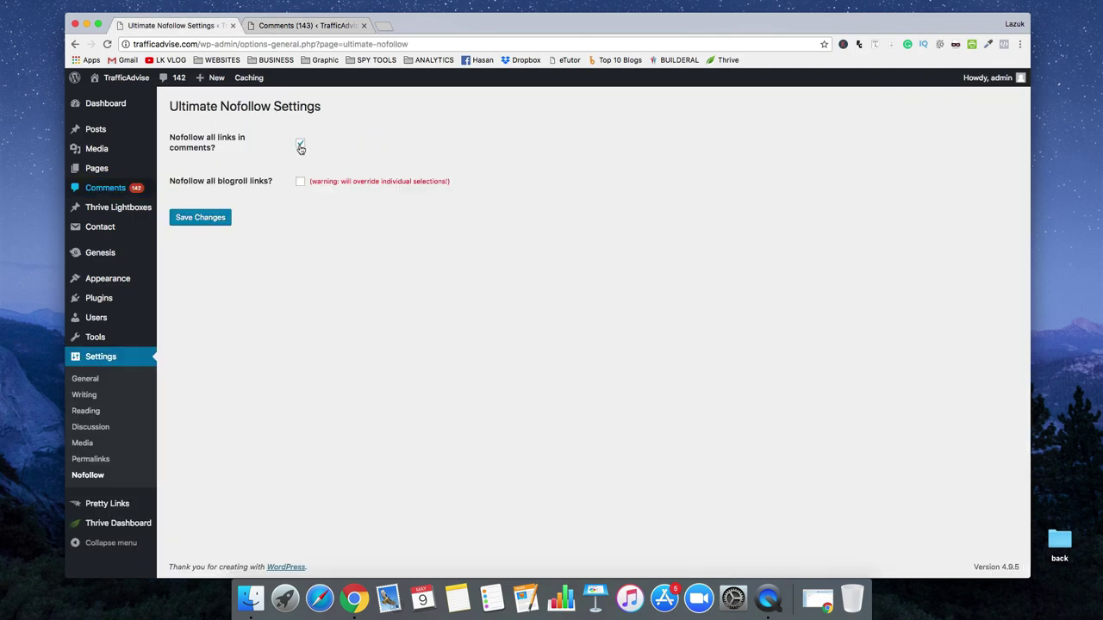
{"action": "left_click", "coordinate": [310, 26]}
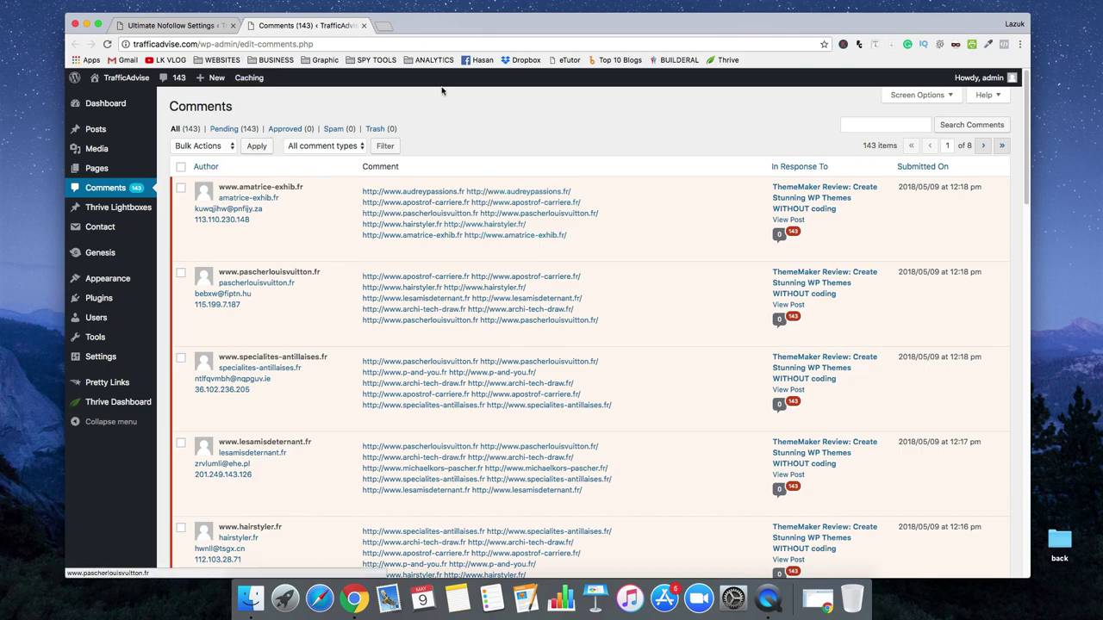
{"action": "left_click", "coordinate": [173, 25]}
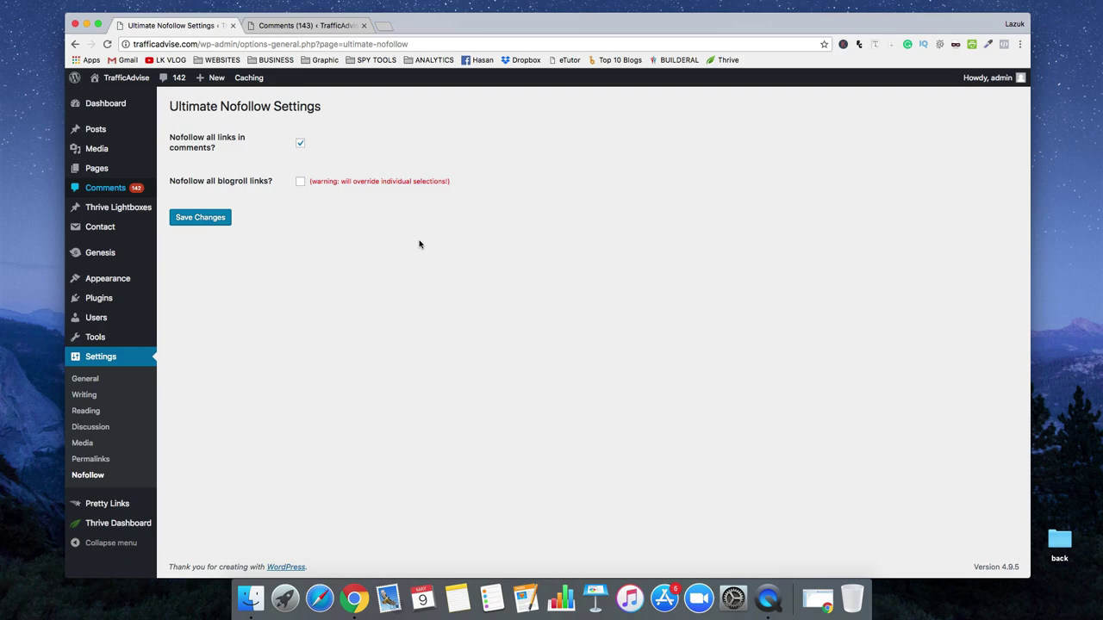
{"action": "left_click", "coordinate": [205, 222]}
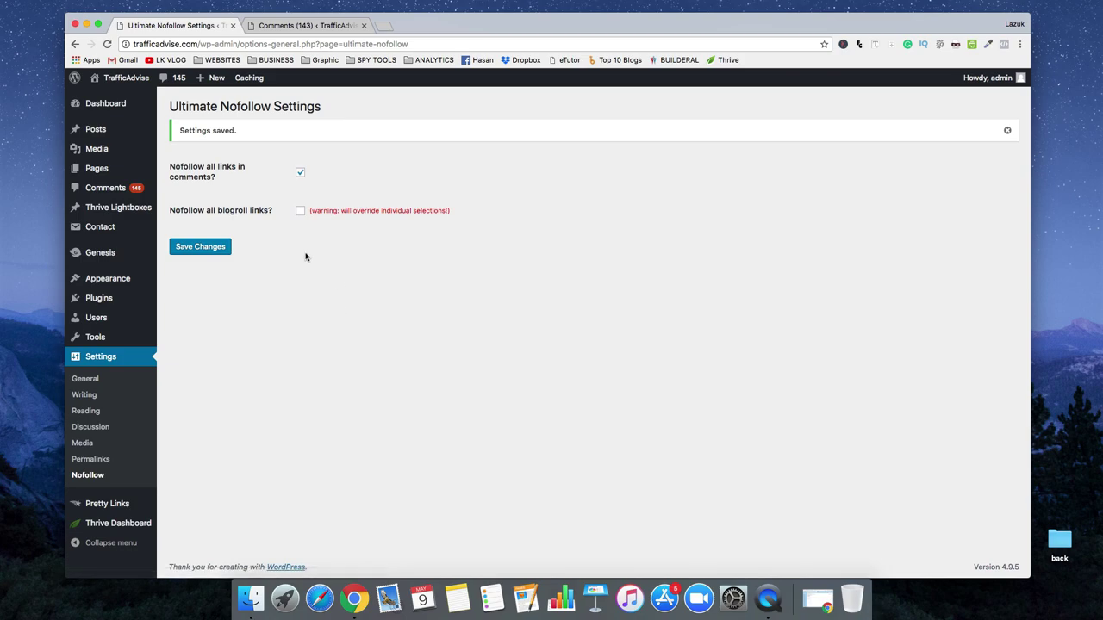
Open the post "ThemeMaker Review: Create Stunning WP Themes WITHOUT coding" for editing from the list of all posts
{"action": "mouse_move", "coordinate": [122, 136]}
{"action": "left_click", "coordinate": [181, 147]}
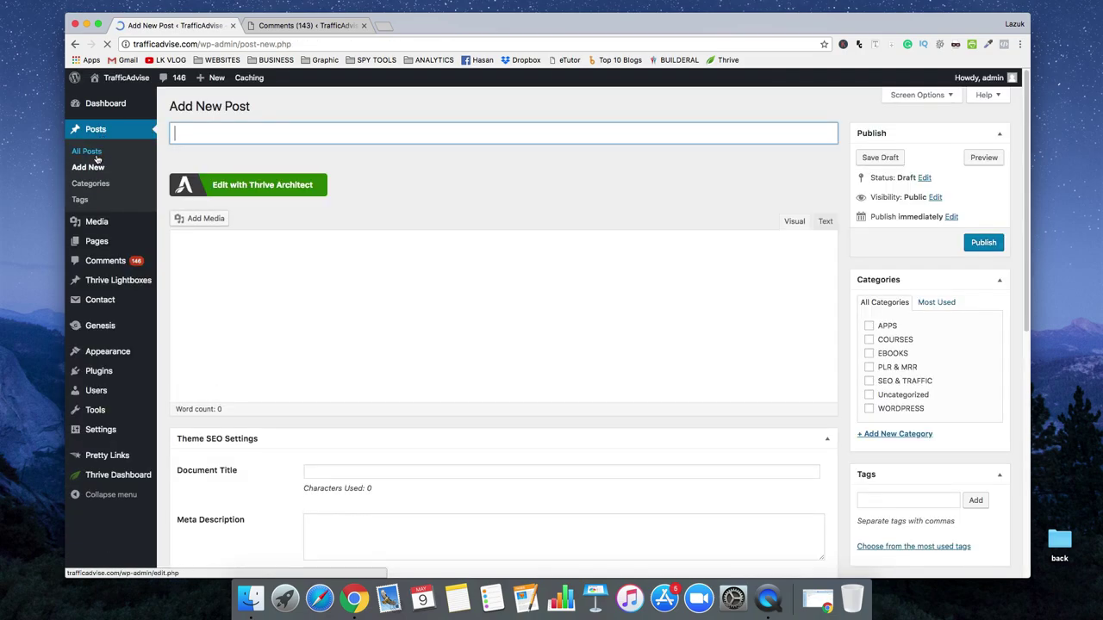
{"action": "left_click", "coordinate": [95, 154]}
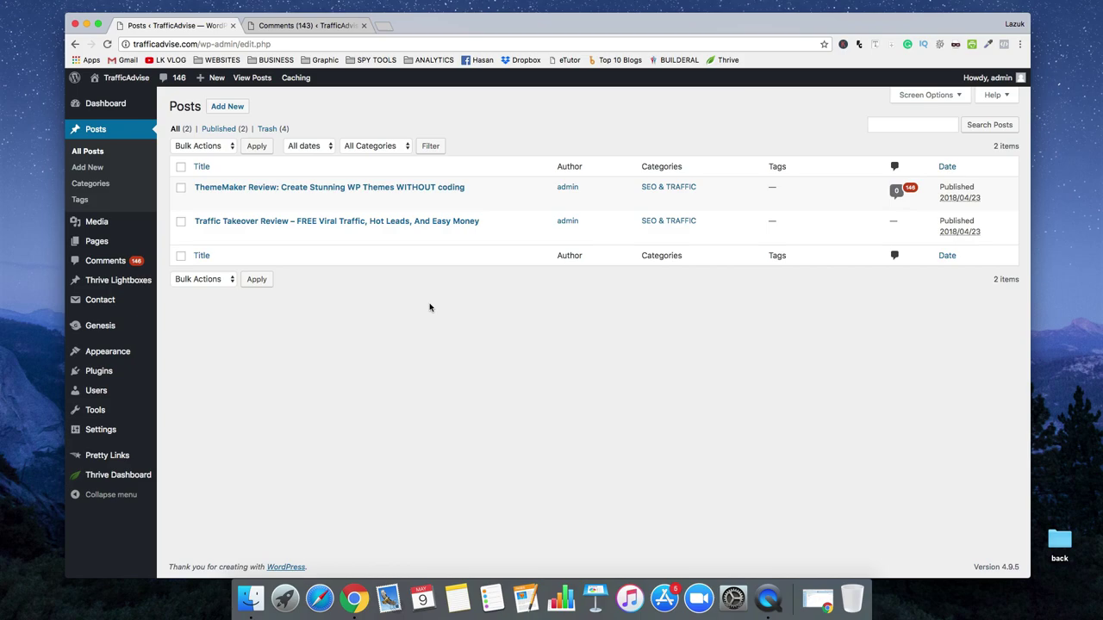
{"action": "mouse_move", "coordinate": [357, 186]}
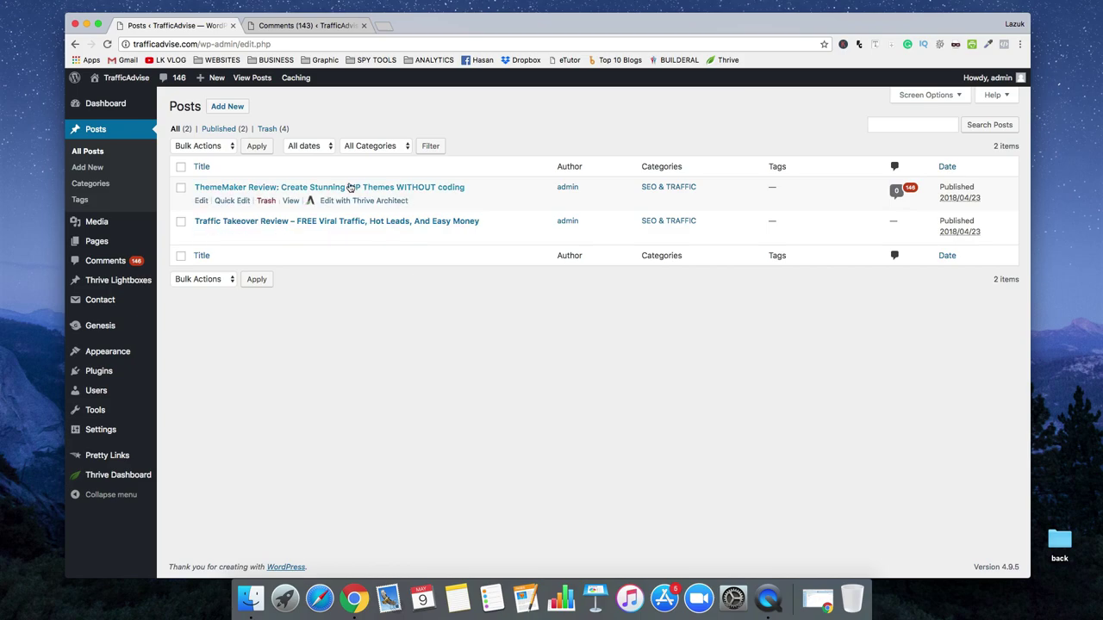
{"action": "left_click", "coordinate": [202, 202]}
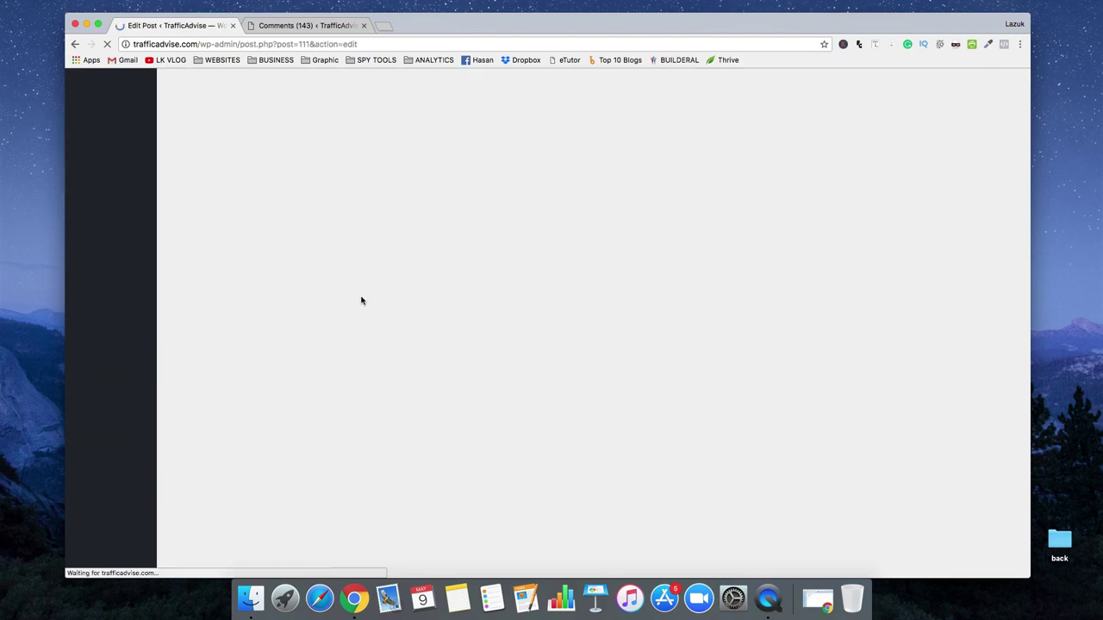
View the published ThemeMaker review in a new browser tab and look through its text
{"action": "right_click", "coordinate": [303, 160]}
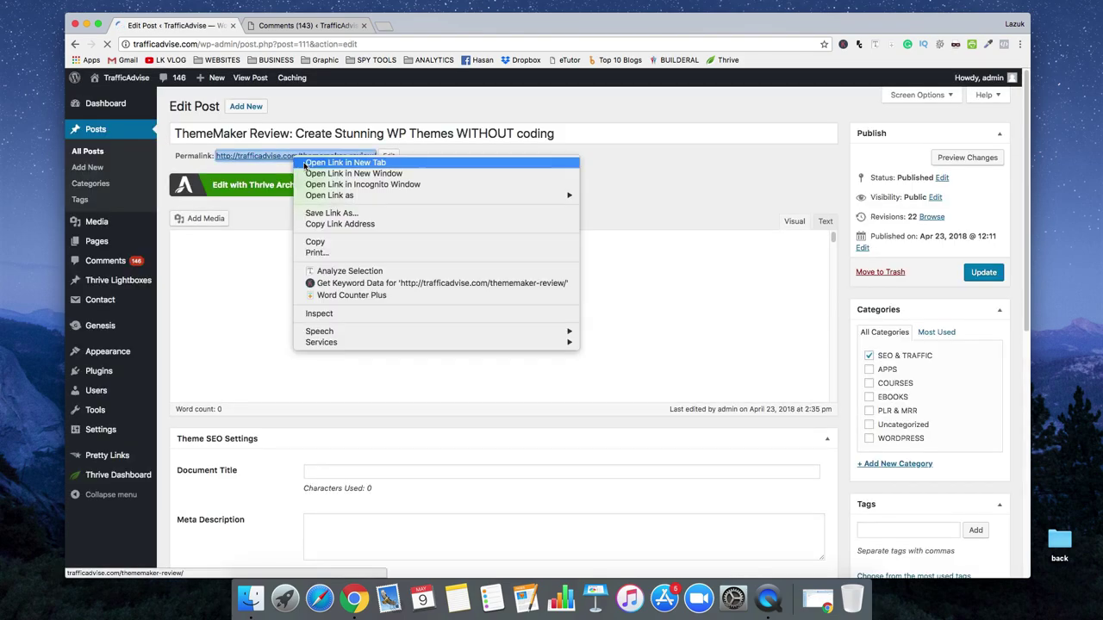
{"action": "left_click", "coordinate": [345, 163]}
{"action": "key", "text": "super+3"}
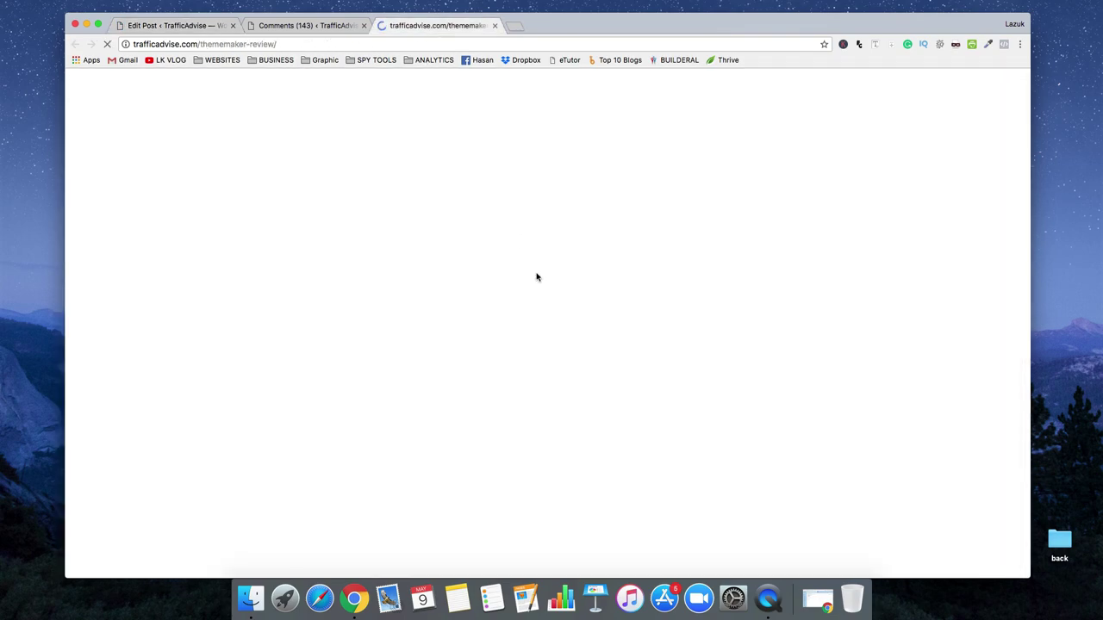
{"action": "scroll", "coordinate": [533, 317], "scroll_direction": "down", "scroll_amount": 4}
{"action": "scroll", "coordinate": [534, 318], "scroll_direction": "down", "scroll_amount": 15}
{"action": "scroll", "coordinate": [533, 315], "scroll_direction": "down", "scroll_amount": 4}
{"action": "scroll", "coordinate": [533, 318], "scroll_direction": "up", "scroll_amount": 10}
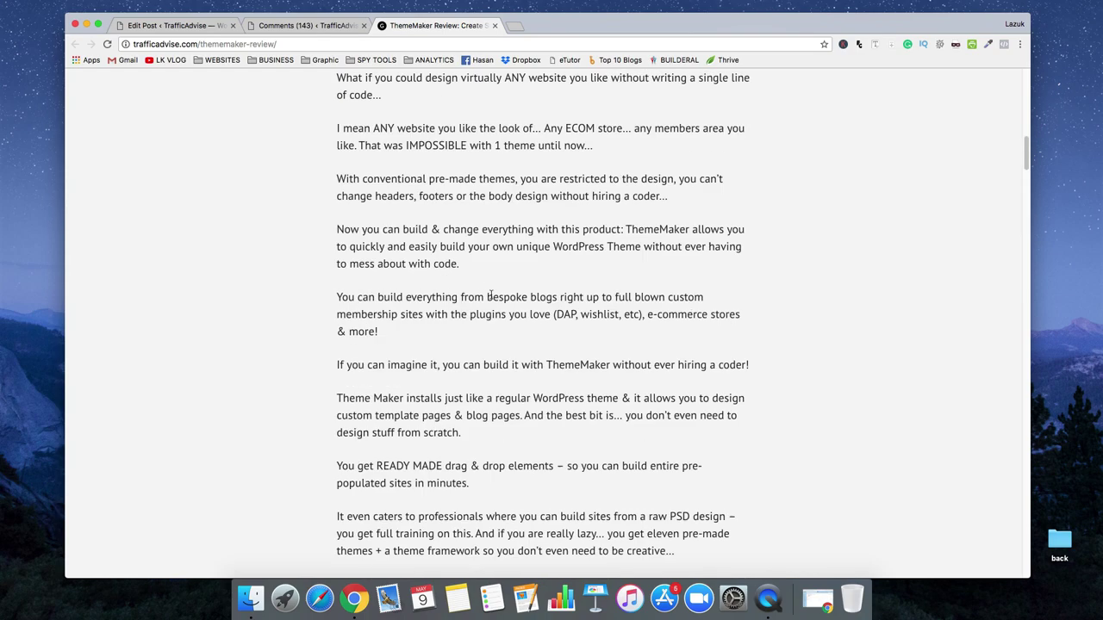
{"action": "scroll", "coordinate": [491, 298], "scroll_direction": "up", "scroll_amount": 2}
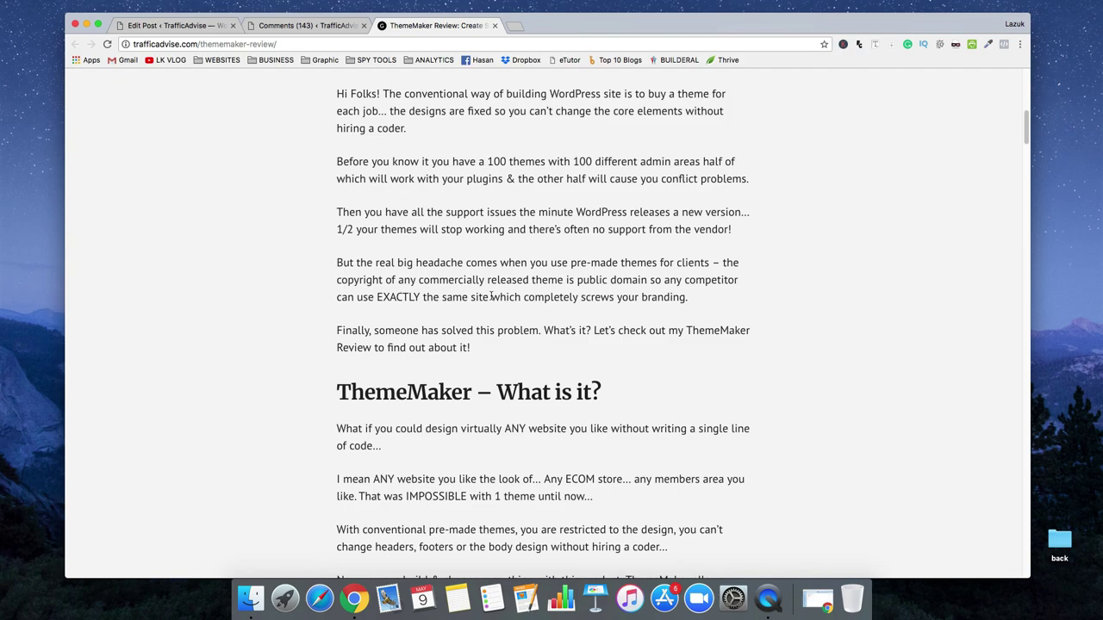
{"action": "scroll", "coordinate": [491, 297], "scroll_direction": "up", "scroll_amount": 3}
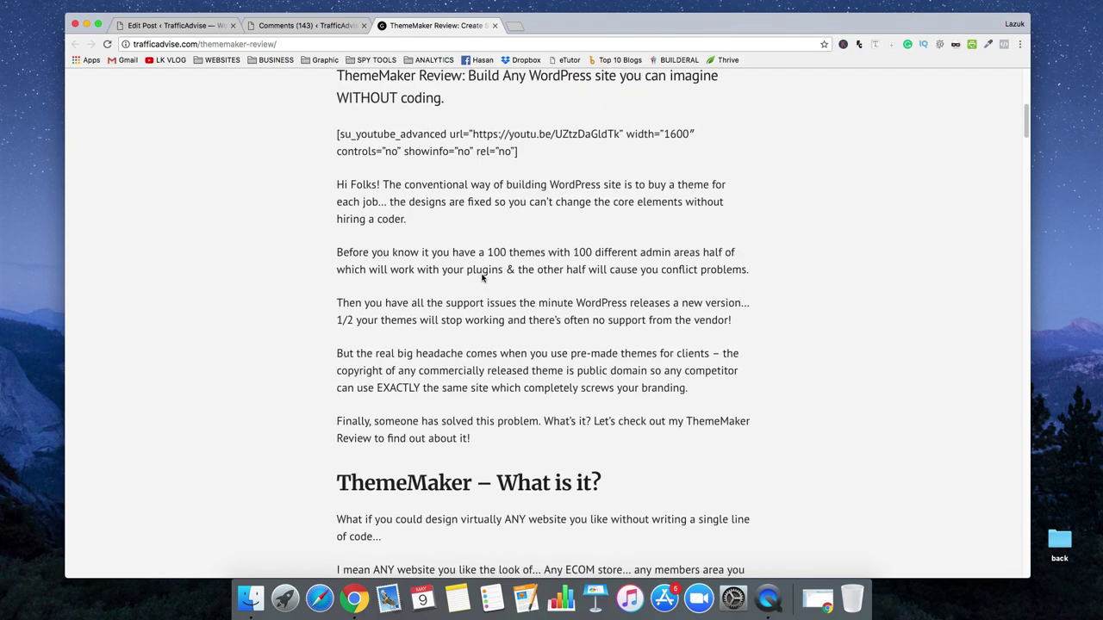
In the post editor, add the paragraph "If you want to know how to work google then check it out here" after the "Before you know it" paragraph
{"action": "left_click", "coordinate": [173, 26]}
{"action": "scroll", "coordinate": [525, 313], "scroll_direction": "down", "scroll_amount": 1}
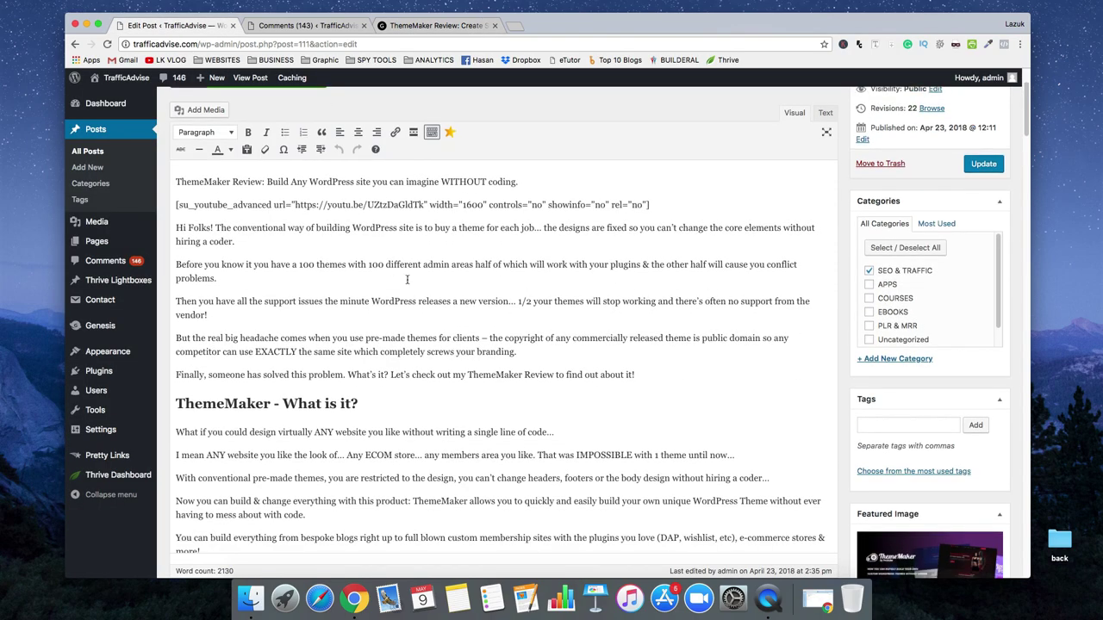
{"action": "key", "text": "Return"}
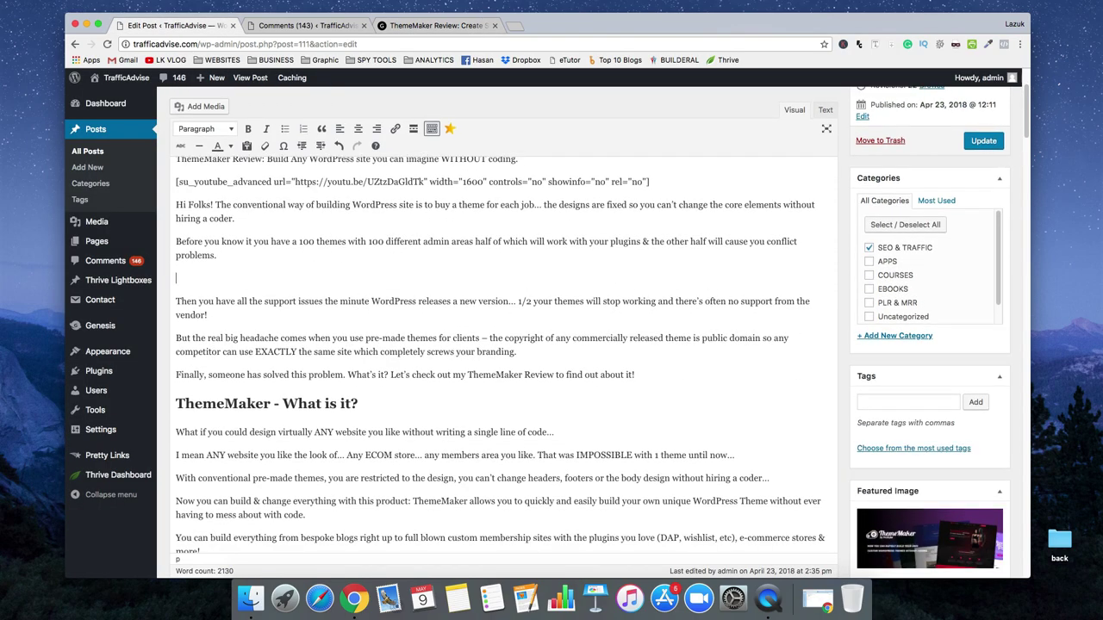
{"action": "type", "text": "If you want to know how to wo"}
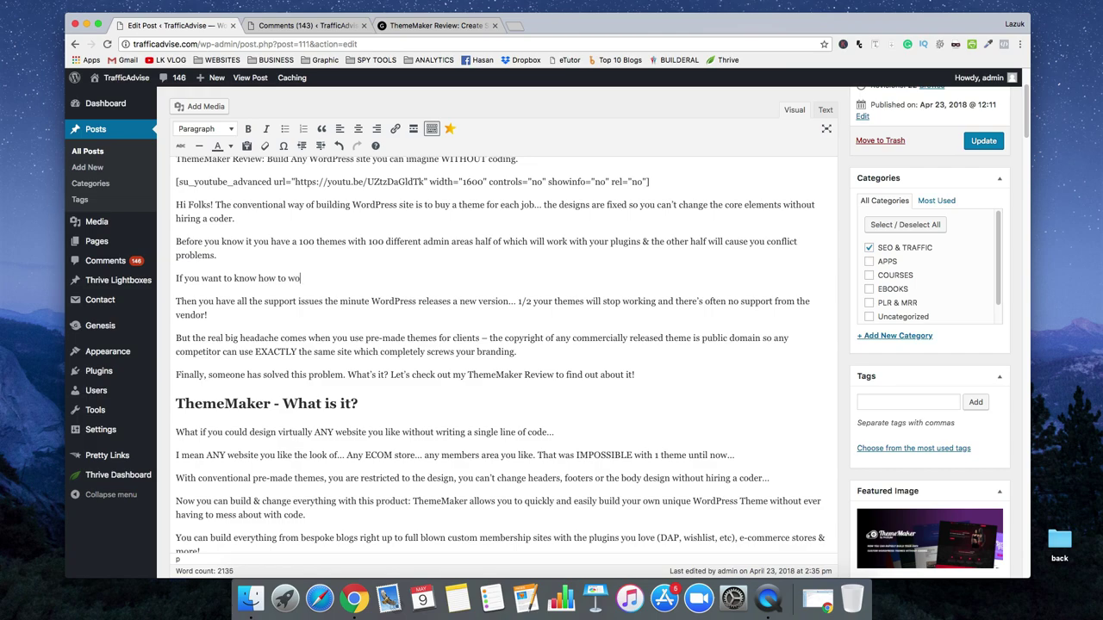
{"action": "type", "text": "rk google then check it out here"}
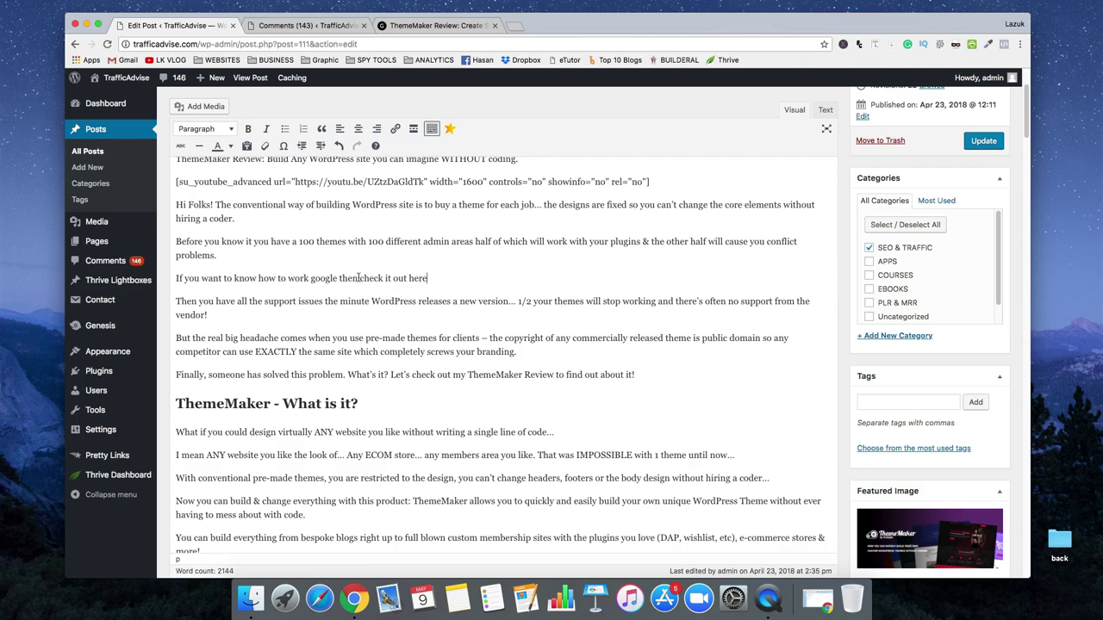
{"action": "left_click_drag", "start_coordinate": [311, 278], "coordinate": [334, 279]}
{"action": "left_click", "coordinate": [396, 128]}
{"action": "left_click", "coordinate": [372, 299]}
{"action": "type", "text": "https://"}
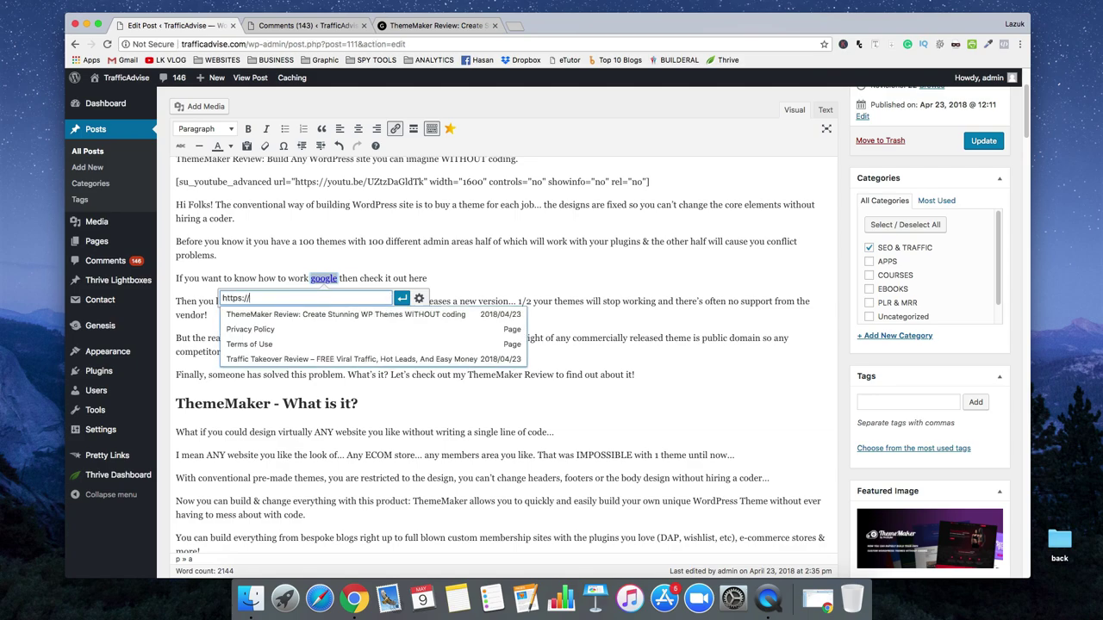
{"action": "type", "text": "www.google.com/"}
{"action": "key", "text": "Return"}
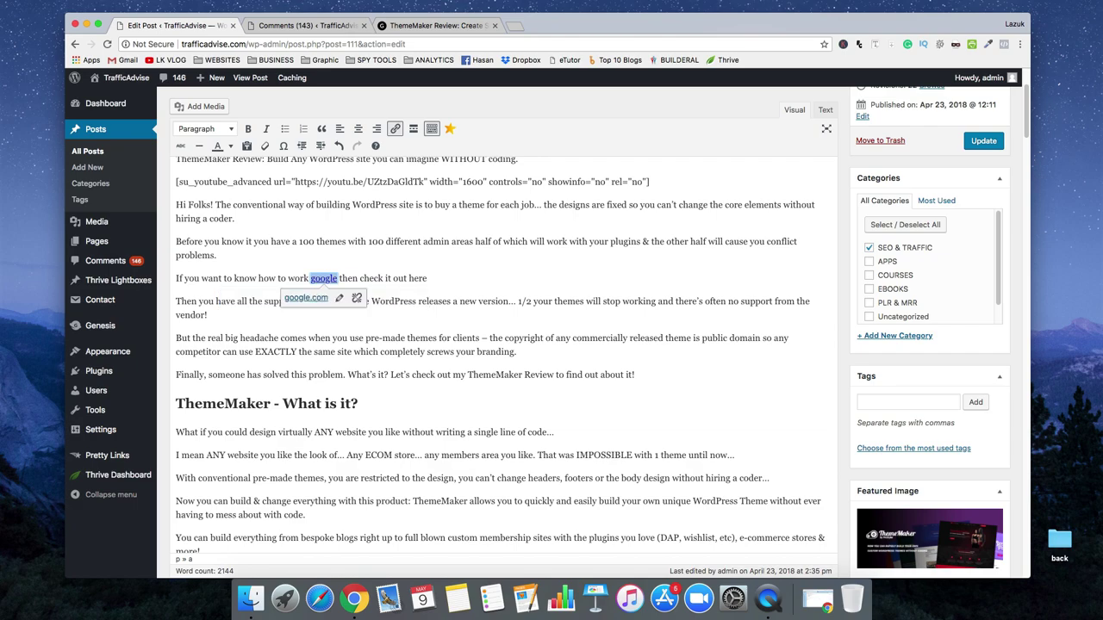
{"action": "left_click", "coordinate": [411, 292]}
{"action": "left_click", "coordinate": [983, 143]}
Reload the published ThemeMaker review and examine the "google" link in the added paragraph
{"action": "left_click", "coordinate": [436, 26]}
{"action": "right_click", "coordinate": [786, 238]}
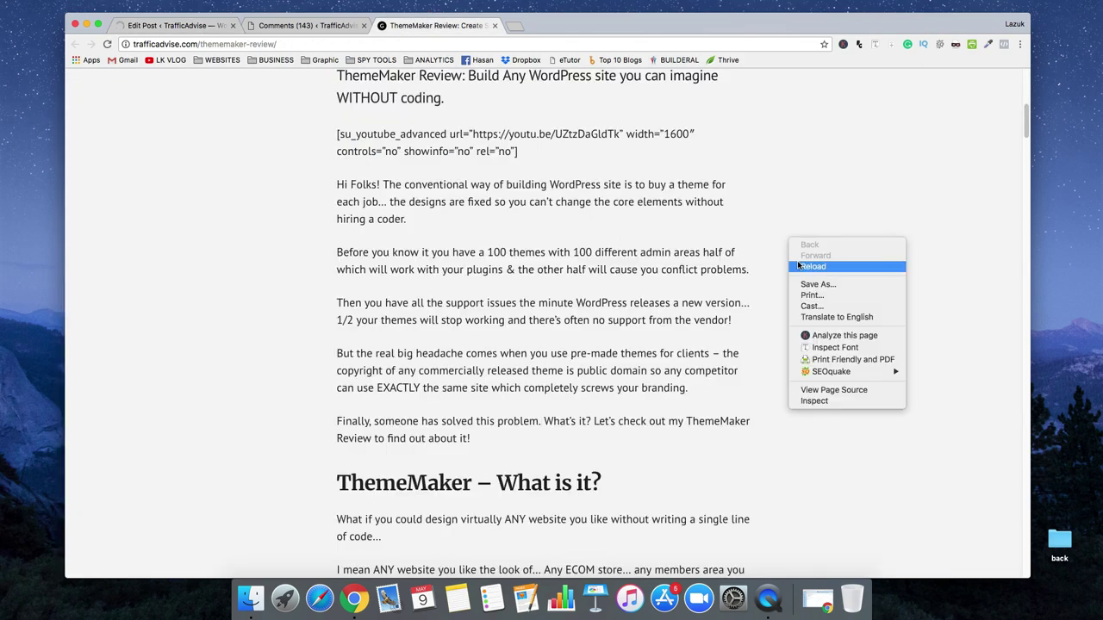
{"action": "left_click", "coordinate": [800, 268]}
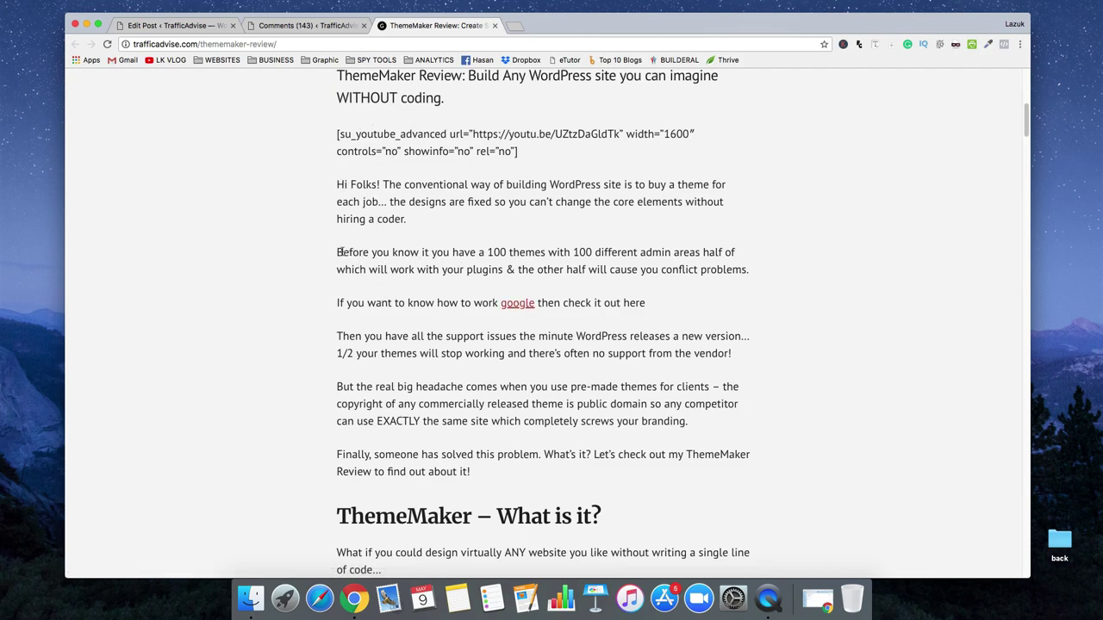
{"action": "left_click_drag", "start_coordinate": [337, 252], "coordinate": [509, 304]}
{"action": "left_click", "coordinate": [512, 308]}
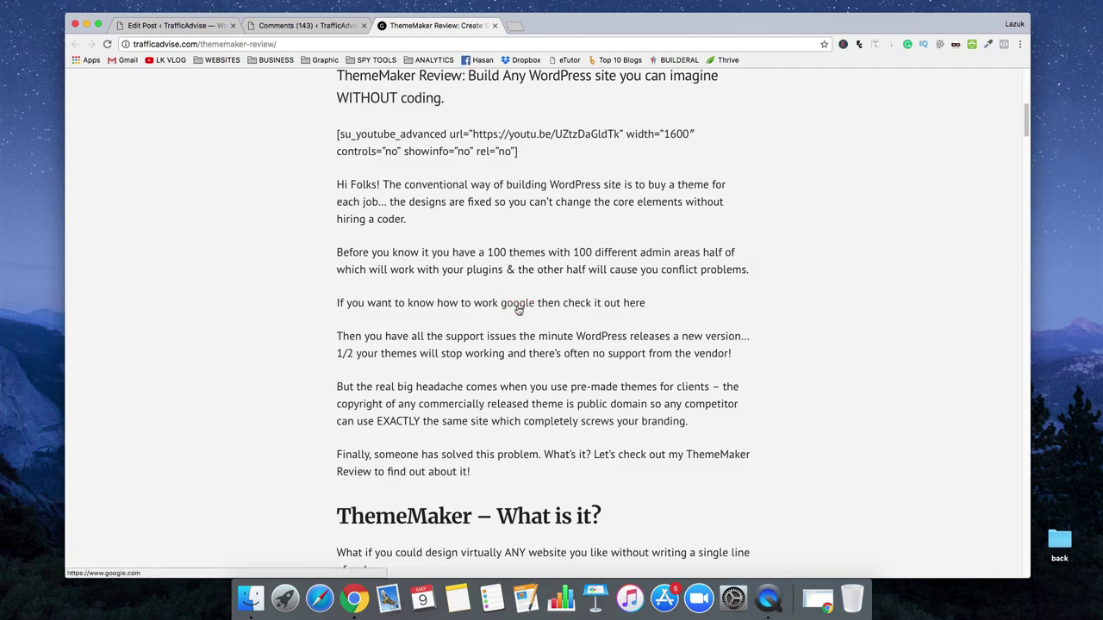
{"action": "left_click_drag", "start_coordinate": [373, 253], "coordinate": [462, 270]}
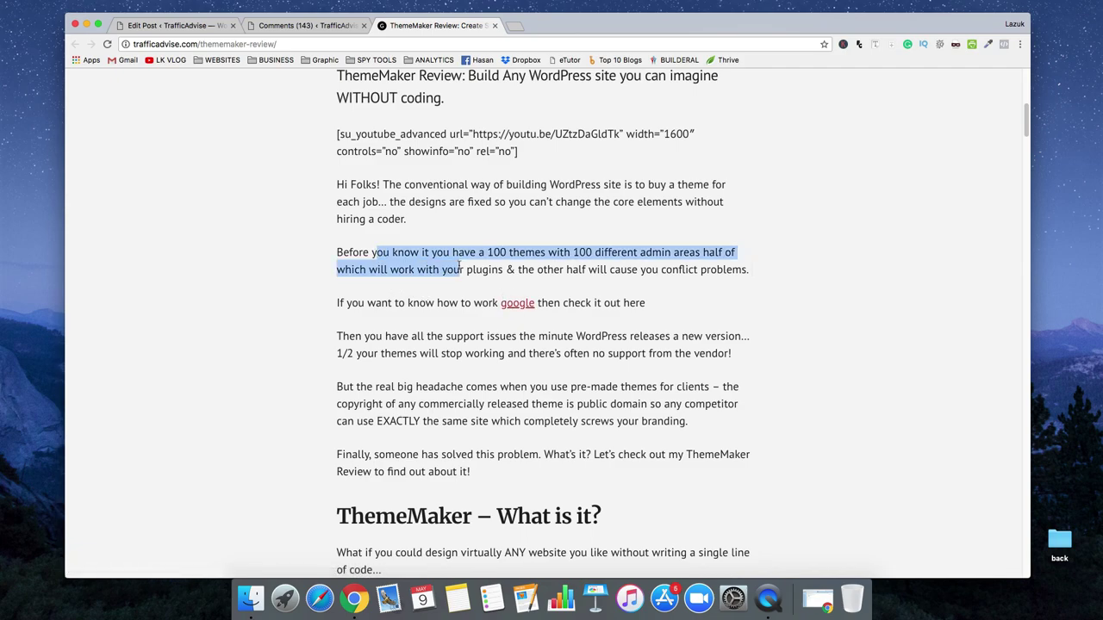
{"action": "left_click", "coordinate": [459, 267]}
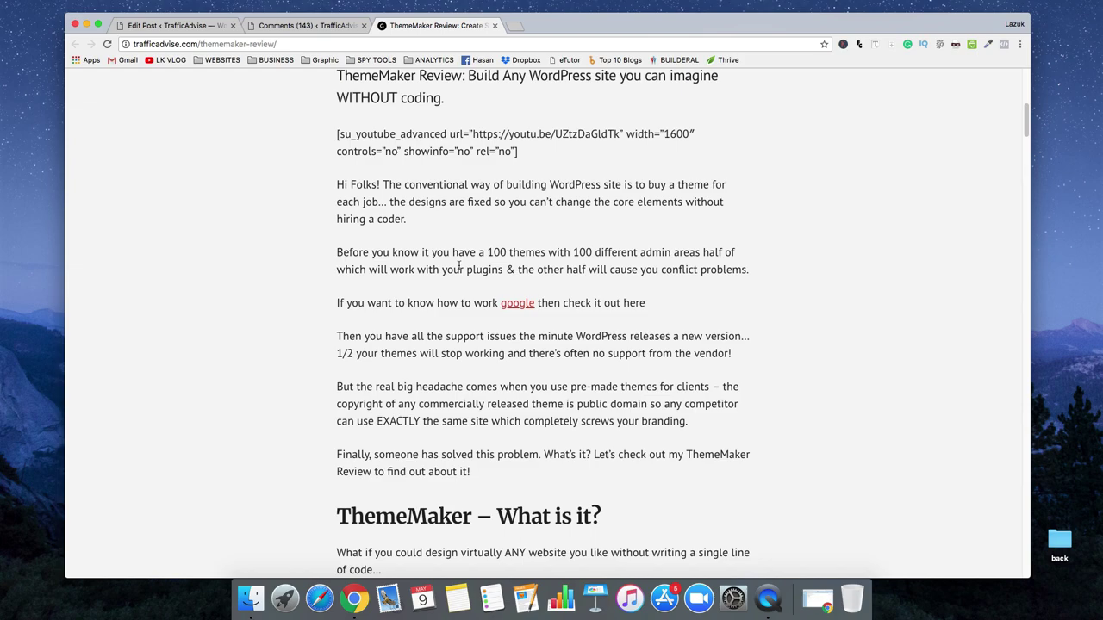
{"action": "left_click_drag", "start_coordinate": [435, 303], "coordinate": [457, 302]}
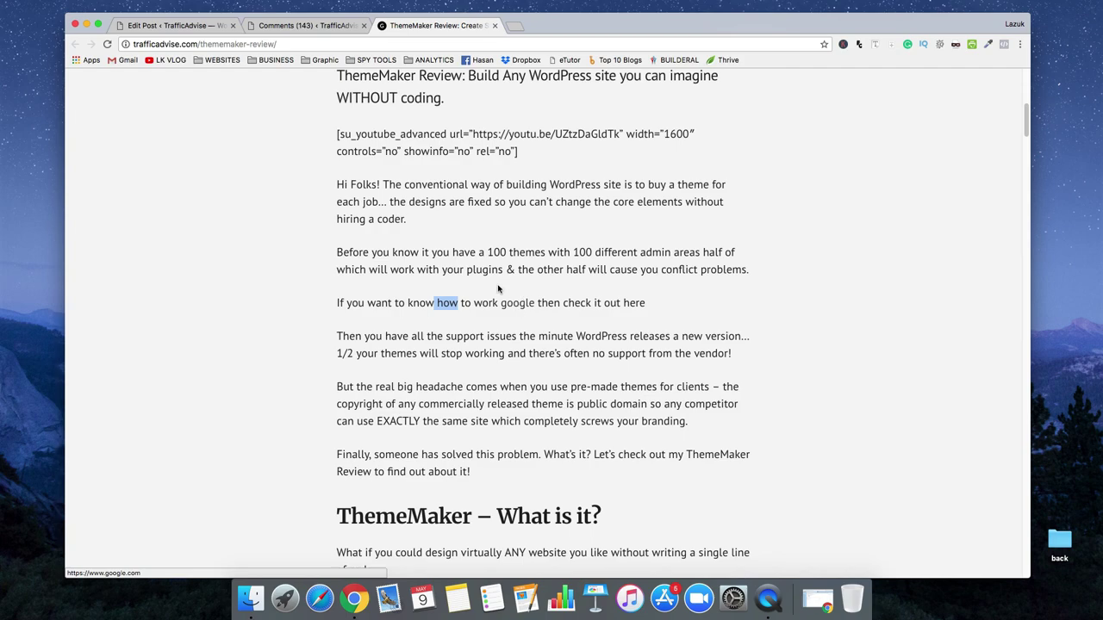
In the post editor, add rel="nofollow" to the "google" link through its link options and update the post
{"action": "left_click", "coordinate": [153, 31]}
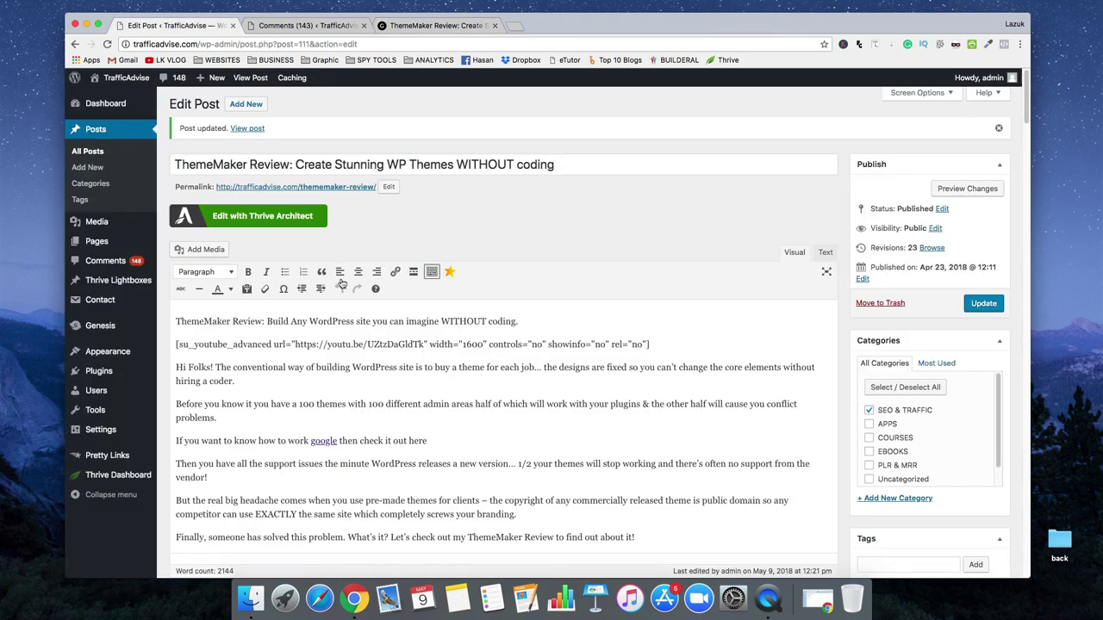
{"action": "scroll", "coordinate": [428, 385], "scroll_direction": "down", "scroll_amount": 2}
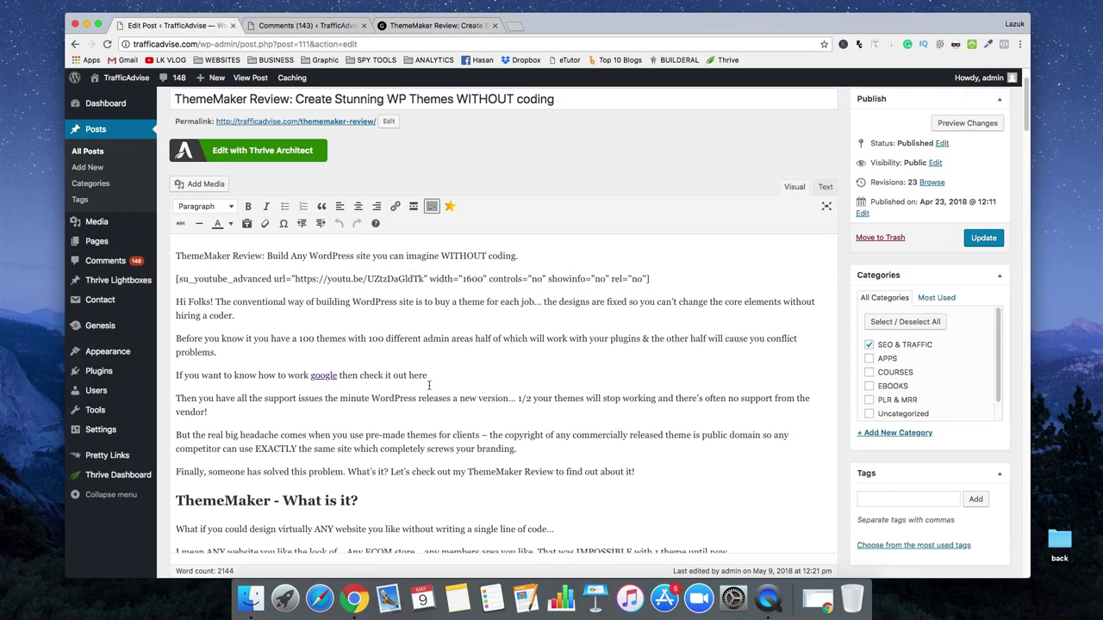
{"action": "left_click", "coordinate": [326, 376]}
{"action": "left_click", "coordinate": [343, 396]}
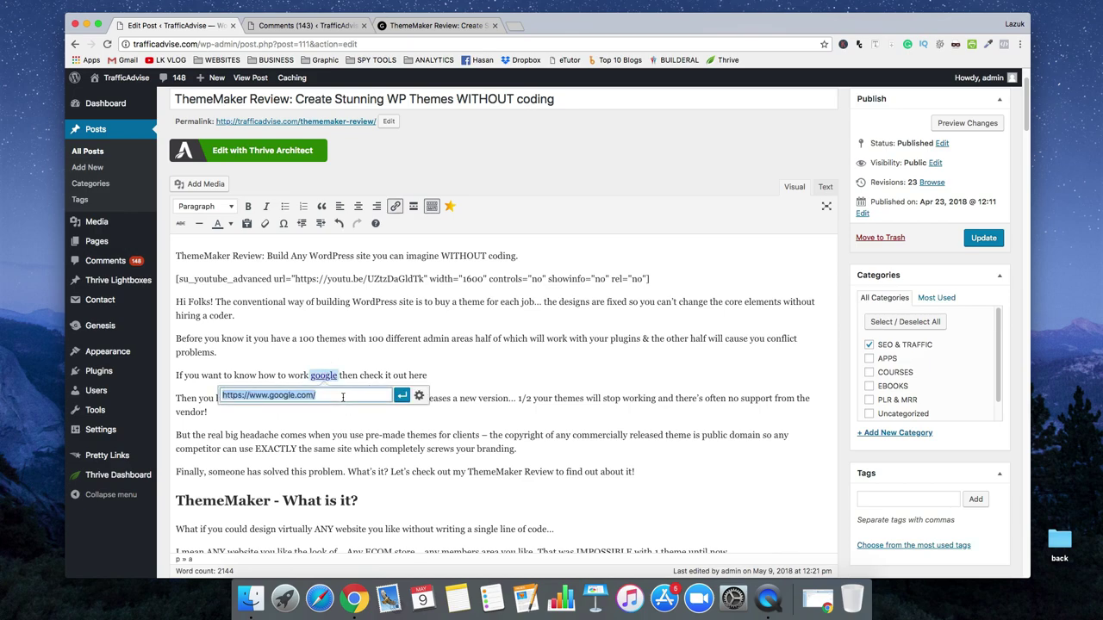
{"action": "left_click", "coordinate": [419, 398]}
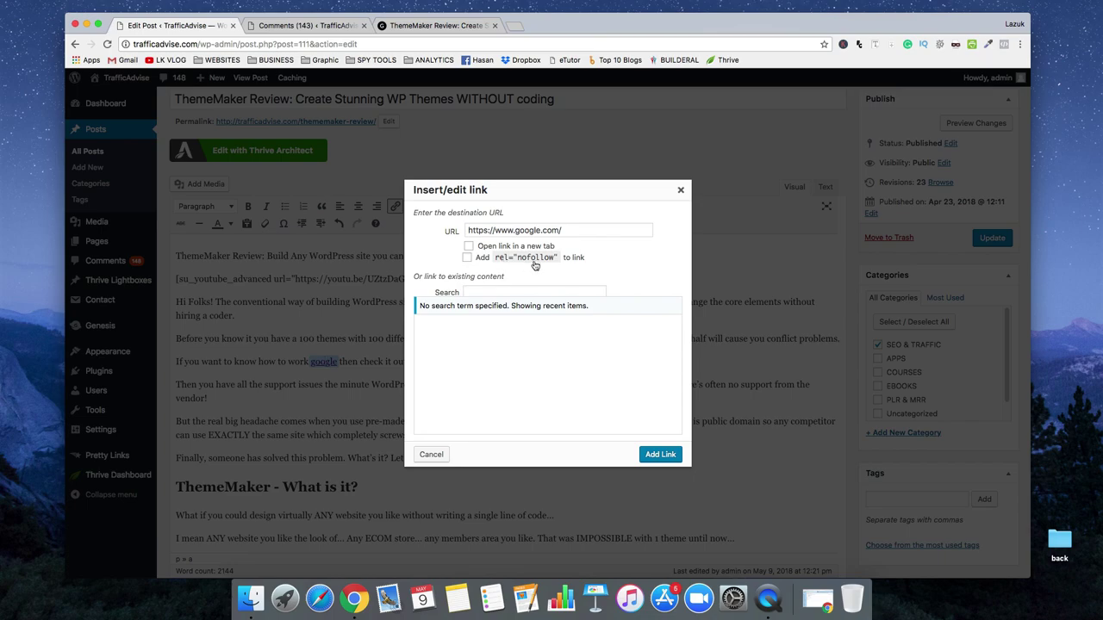
{"action": "left_click", "coordinate": [466, 259]}
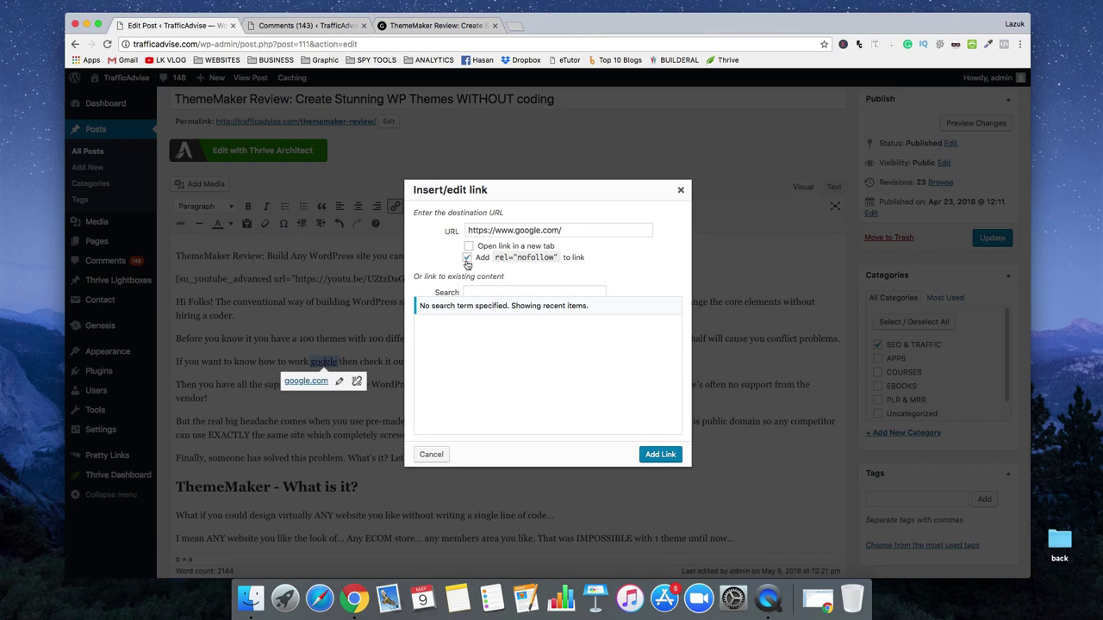
{"action": "left_click", "coordinate": [652, 455]}
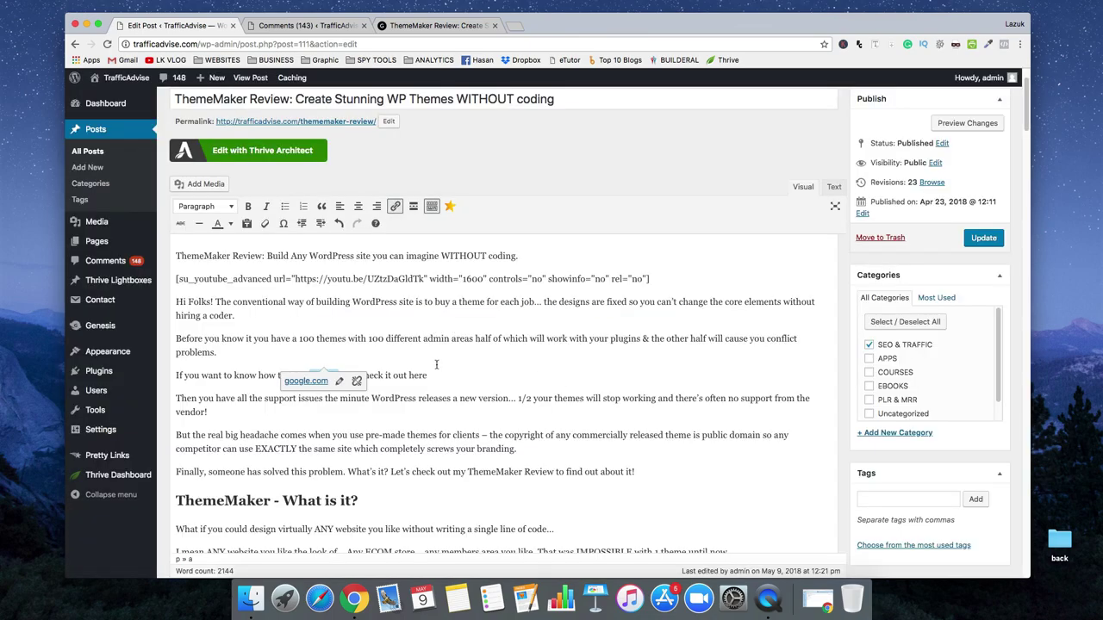
{"action": "scroll", "coordinate": [438, 369], "scroll_direction": "down", "scroll_amount": 1}
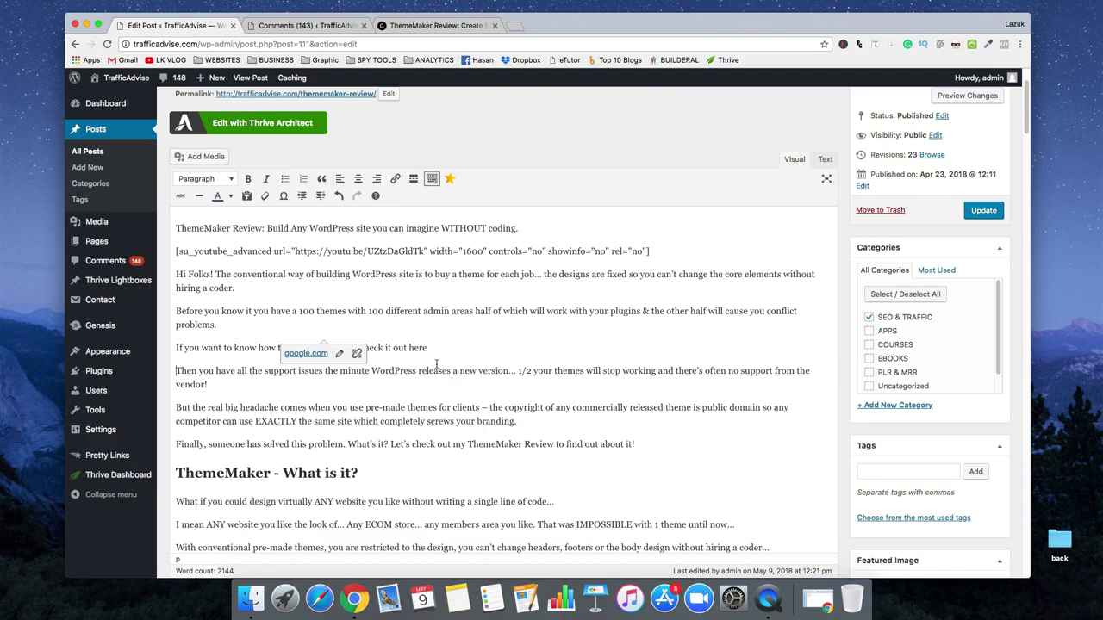
{"action": "left_click", "coordinate": [974, 215]}
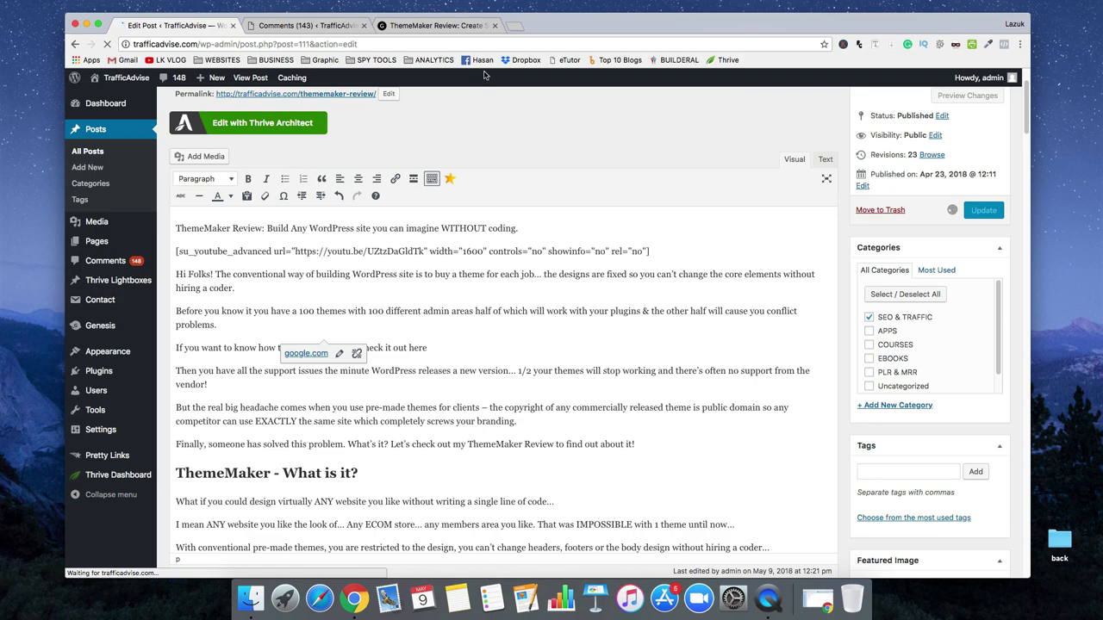
Look at the published review again, and check the nofollow option of the "google" link in the post editor without changing it
{"action": "left_click", "coordinate": [439, 27]}
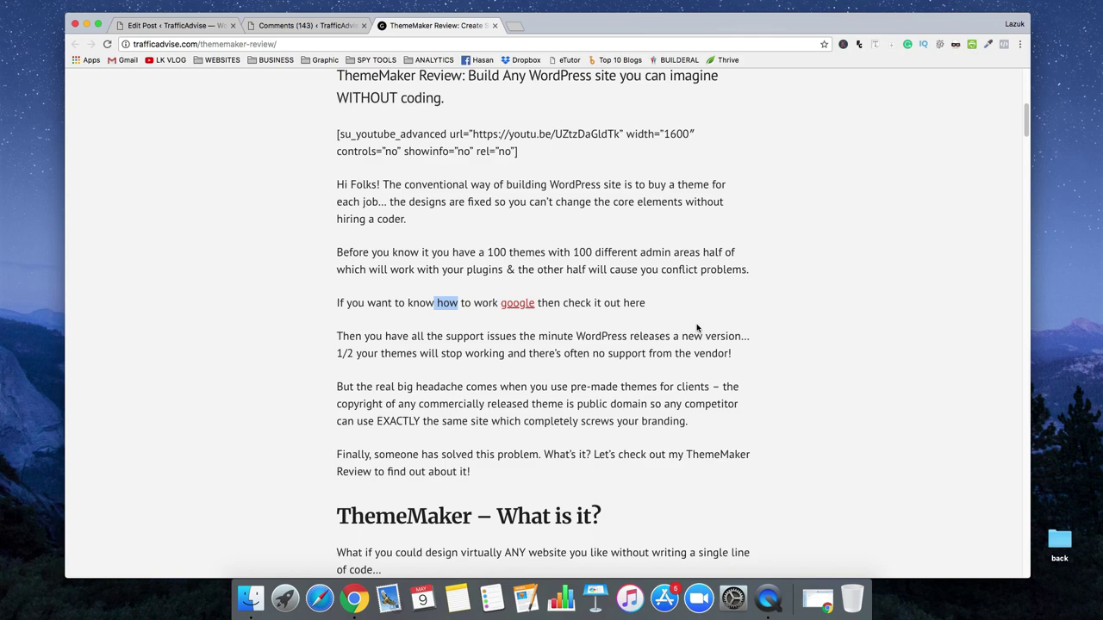
{"action": "left_click", "coordinate": [181, 26]}
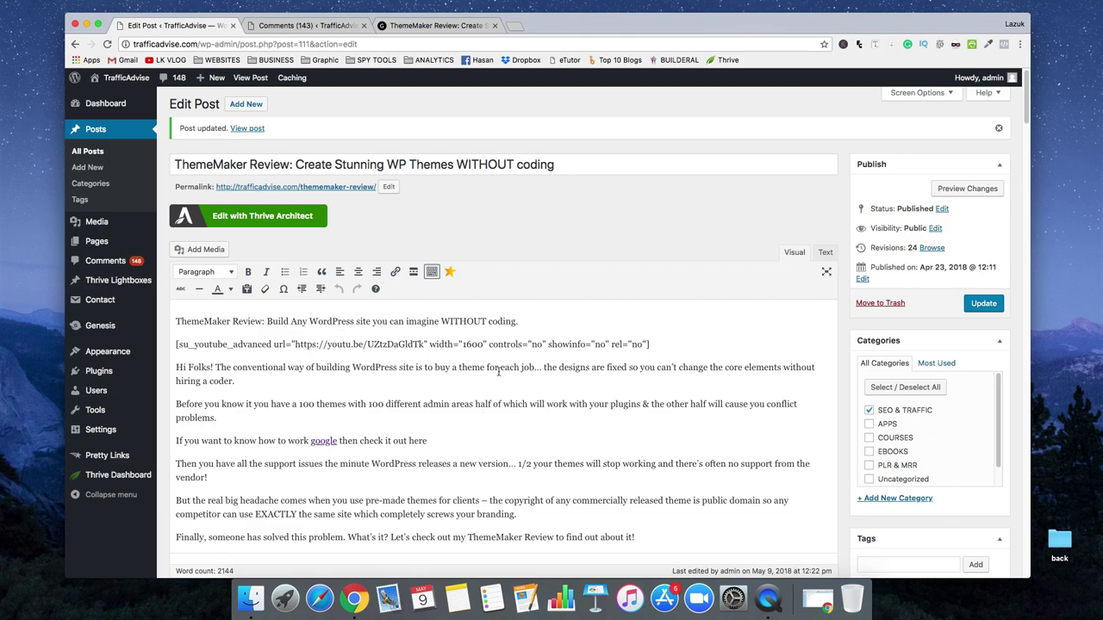
{"action": "scroll", "coordinate": [504, 370], "scroll_direction": "down", "scroll_amount": 5}
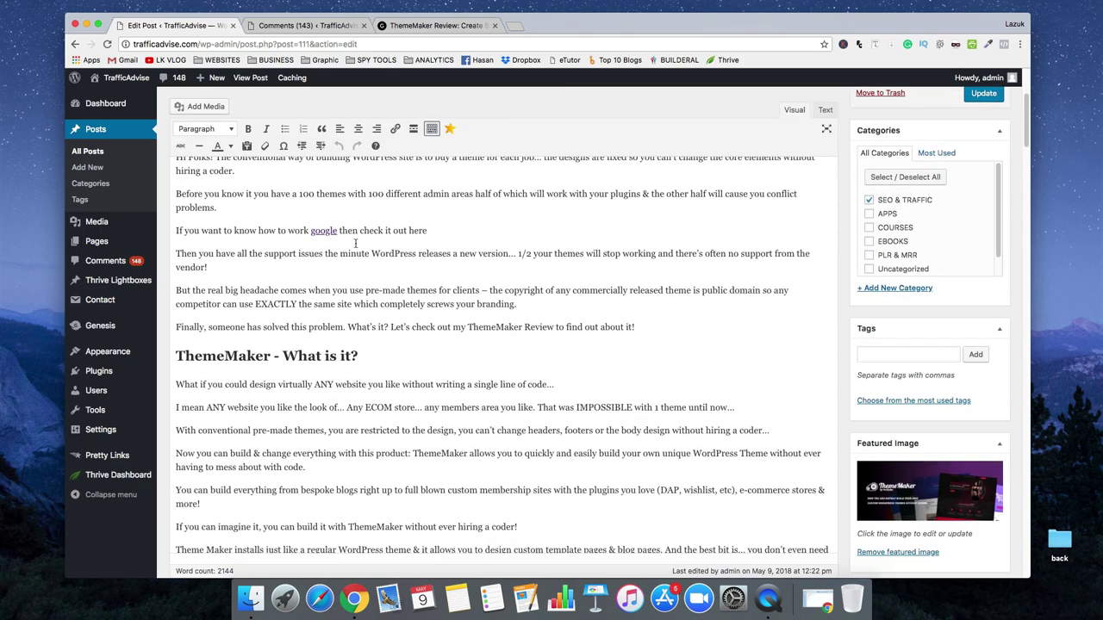
{"action": "left_click", "coordinate": [324, 231]}
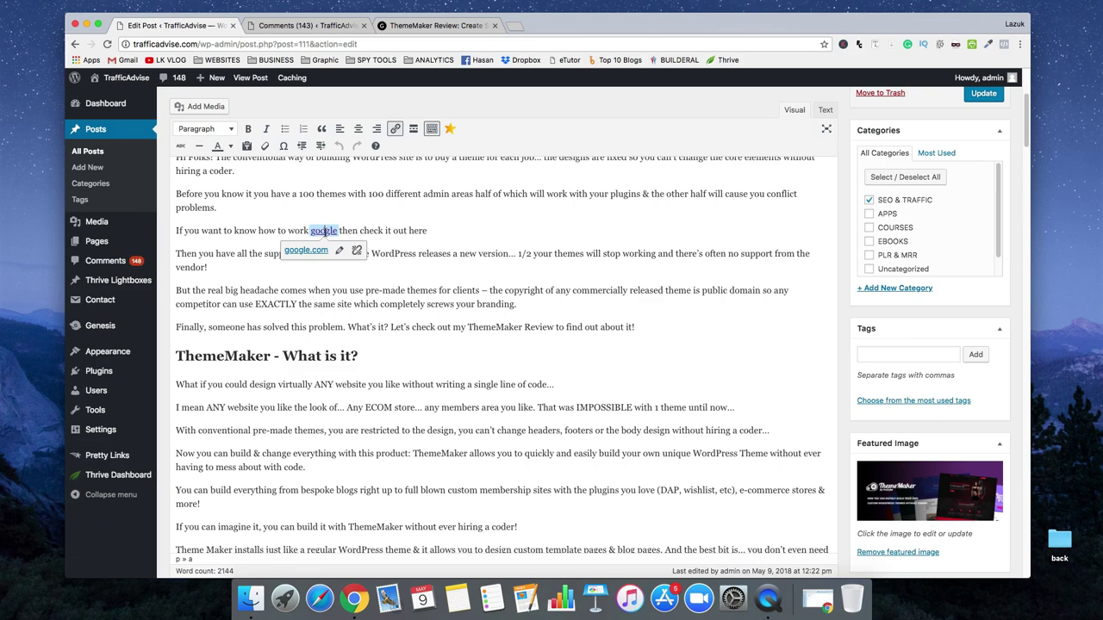
{"action": "left_click", "coordinate": [339, 252]}
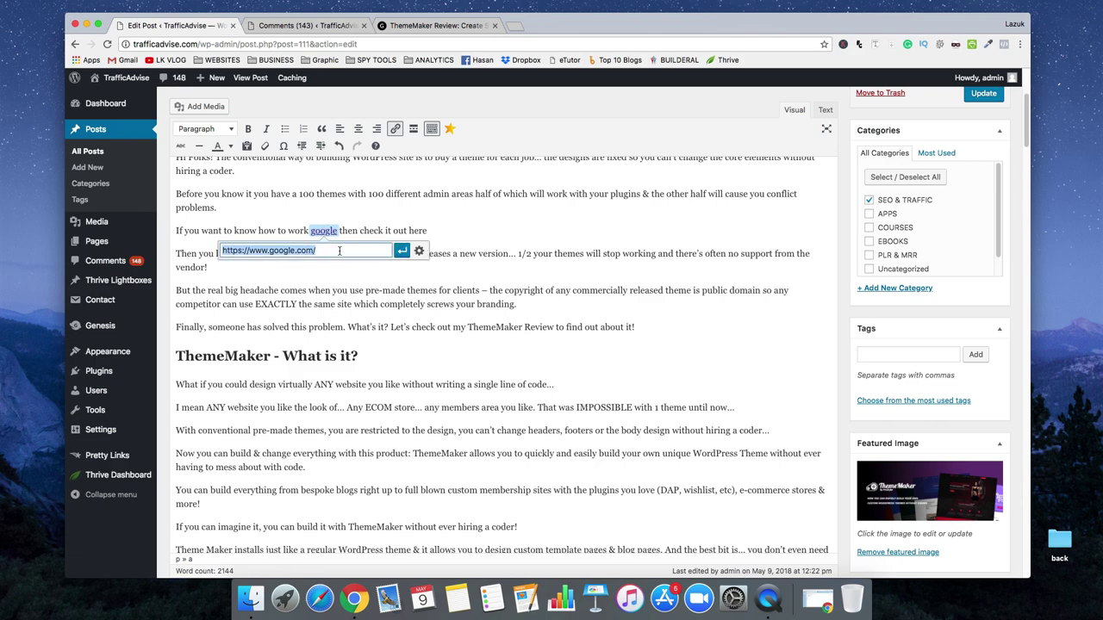
{"action": "left_click", "coordinate": [421, 261]}
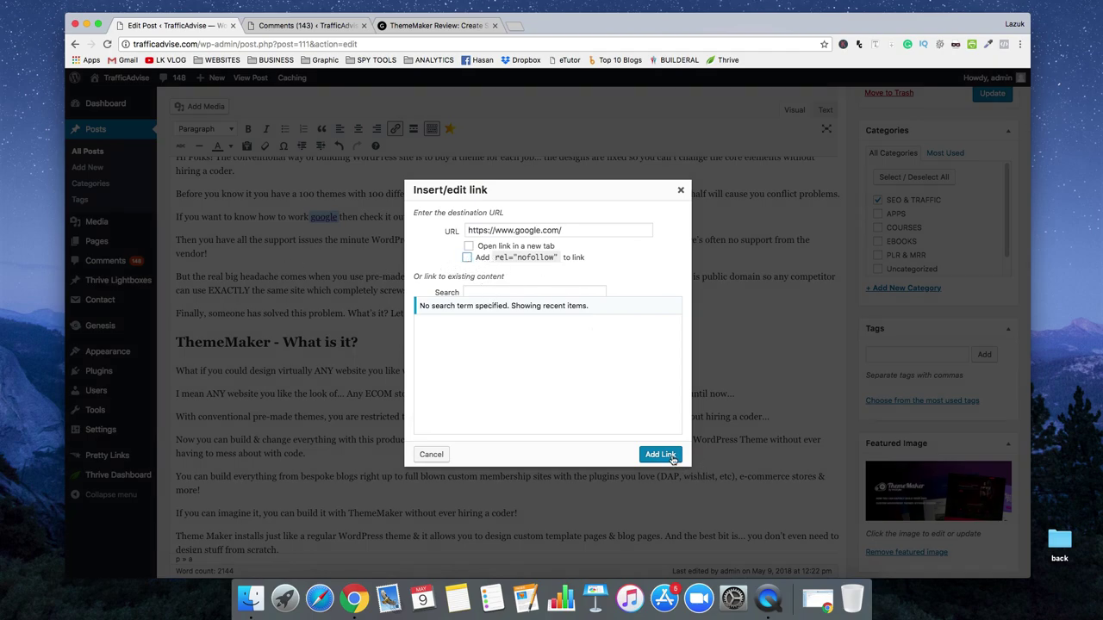
{"action": "left_click", "coordinate": [680, 190]}
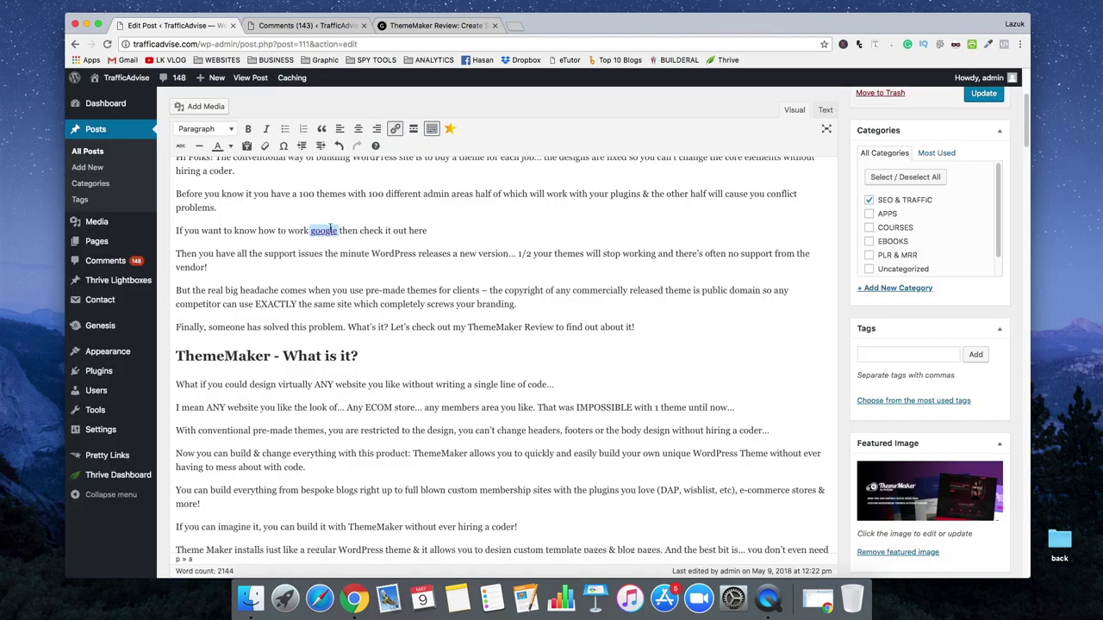
{"action": "key", "text": "super+k"}
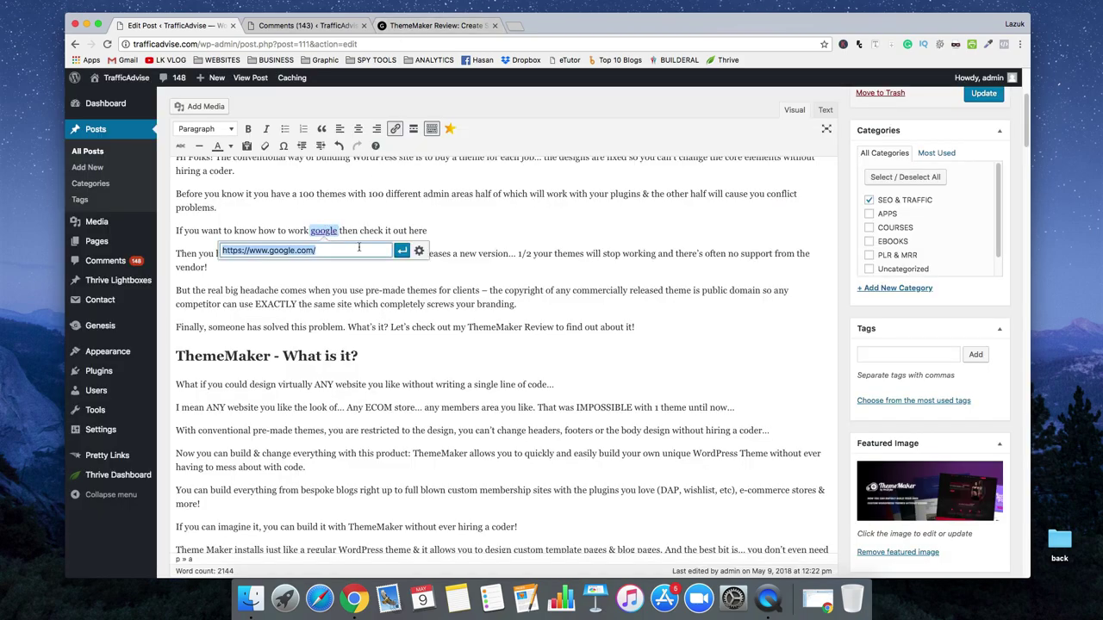
{"action": "left_click", "coordinate": [527, 303]}
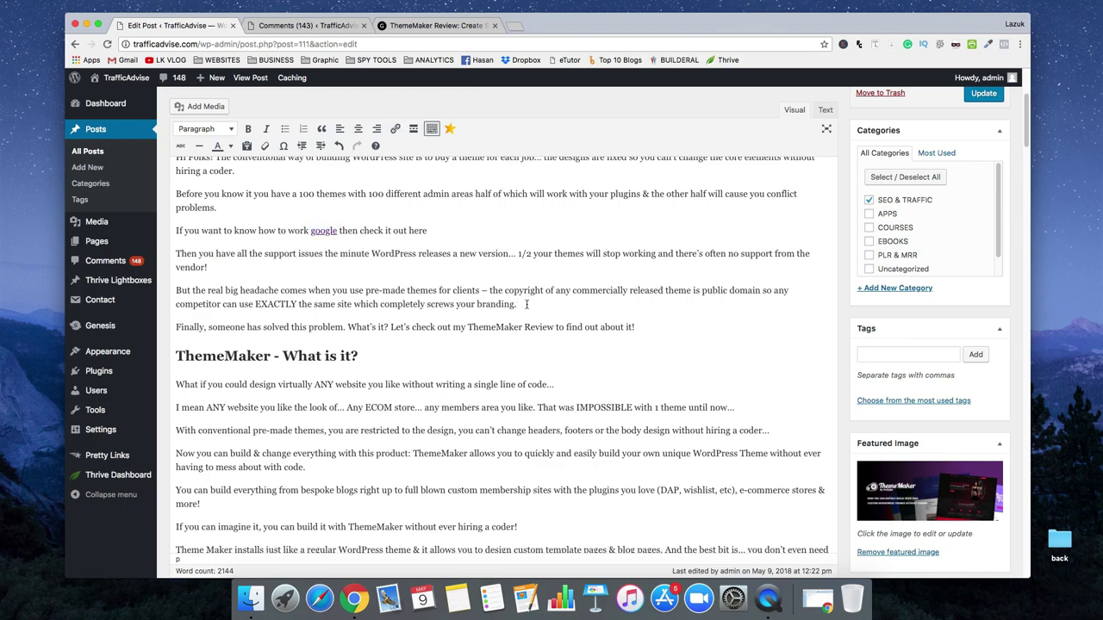